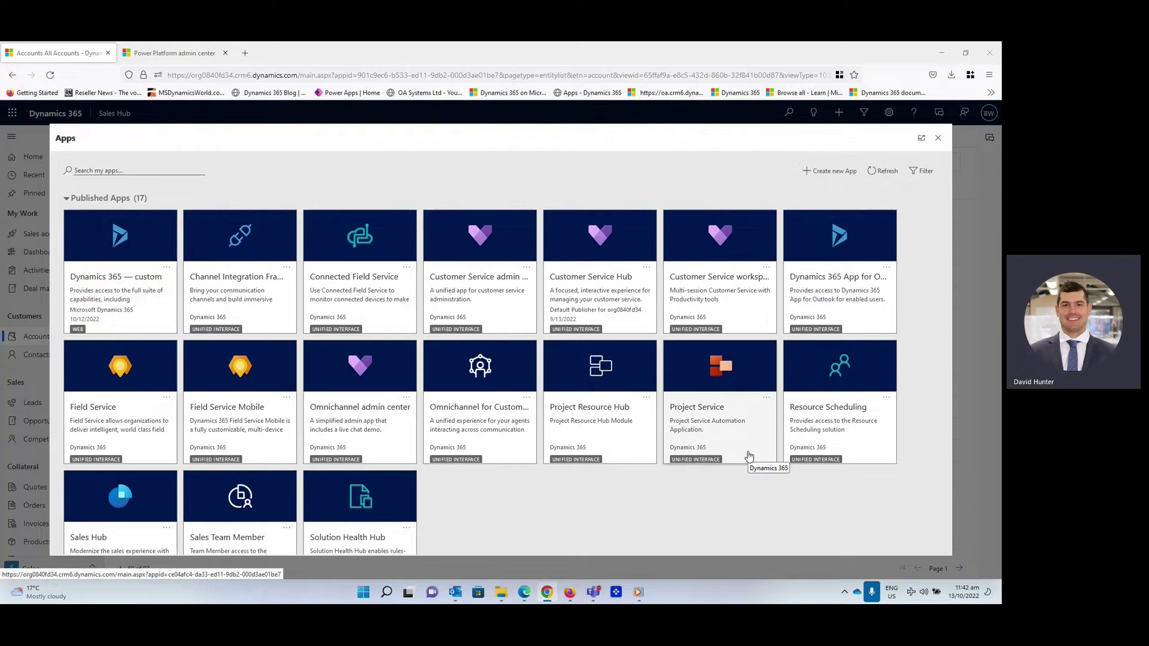
# - Launch the Sales Hub app, then switch to the Power Platform admin center tab
pyautogui.click(122, 495)
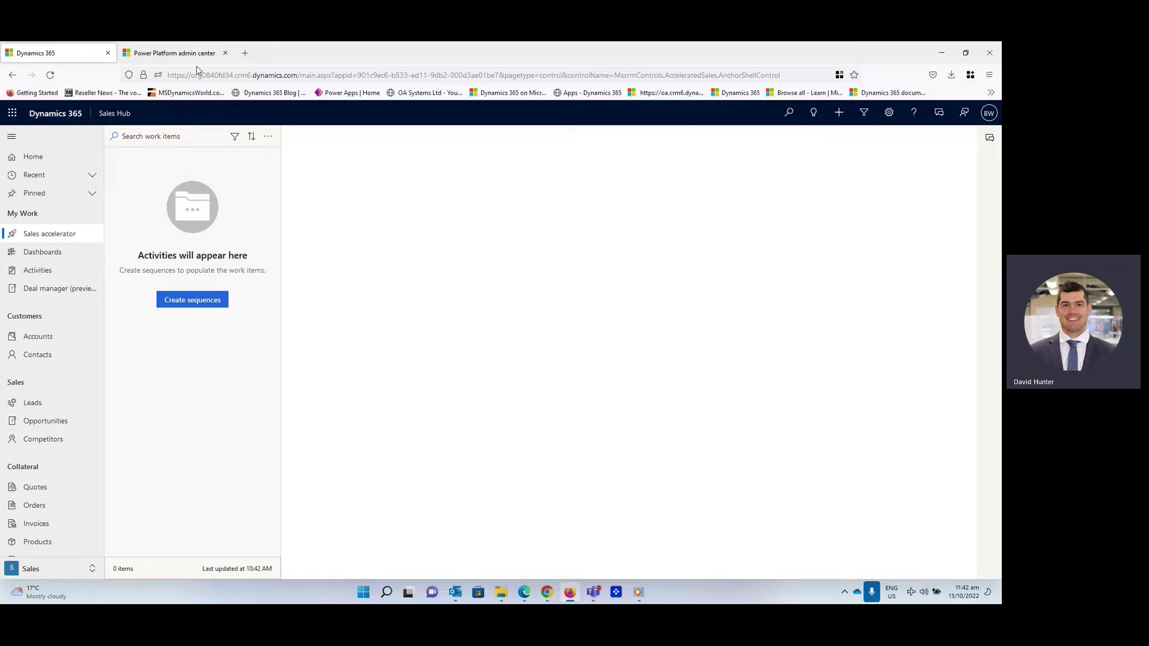
pyautogui.click(181, 55)
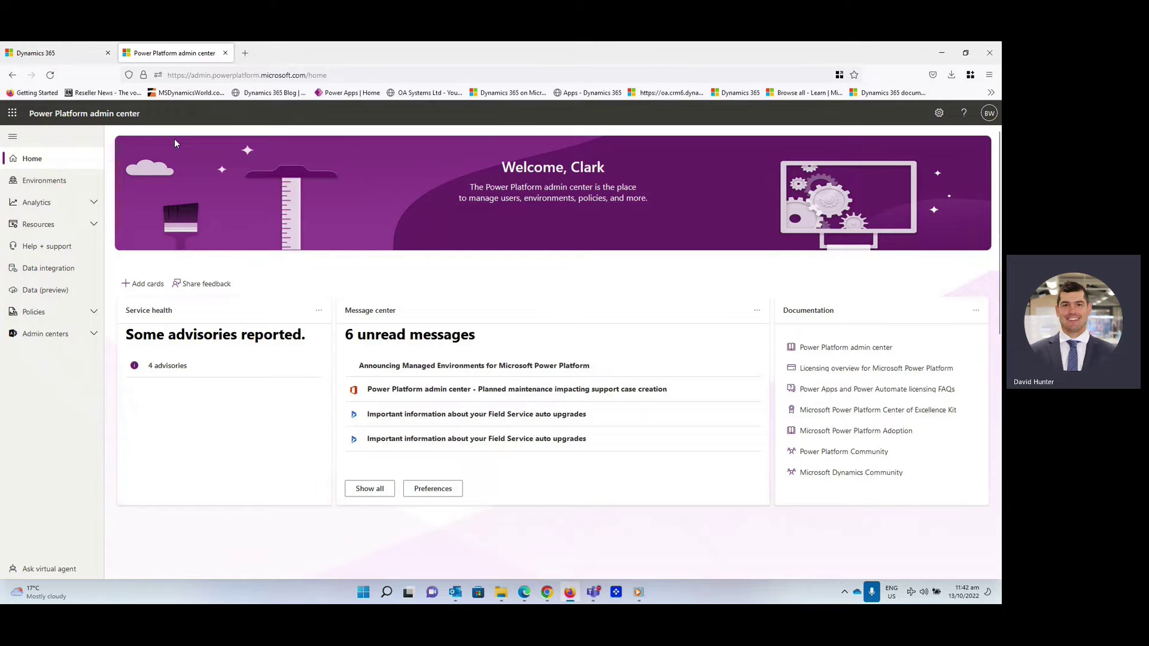
# - Go to BW Ltd environment settings and open Product > Features
pyautogui.click(50, 186)
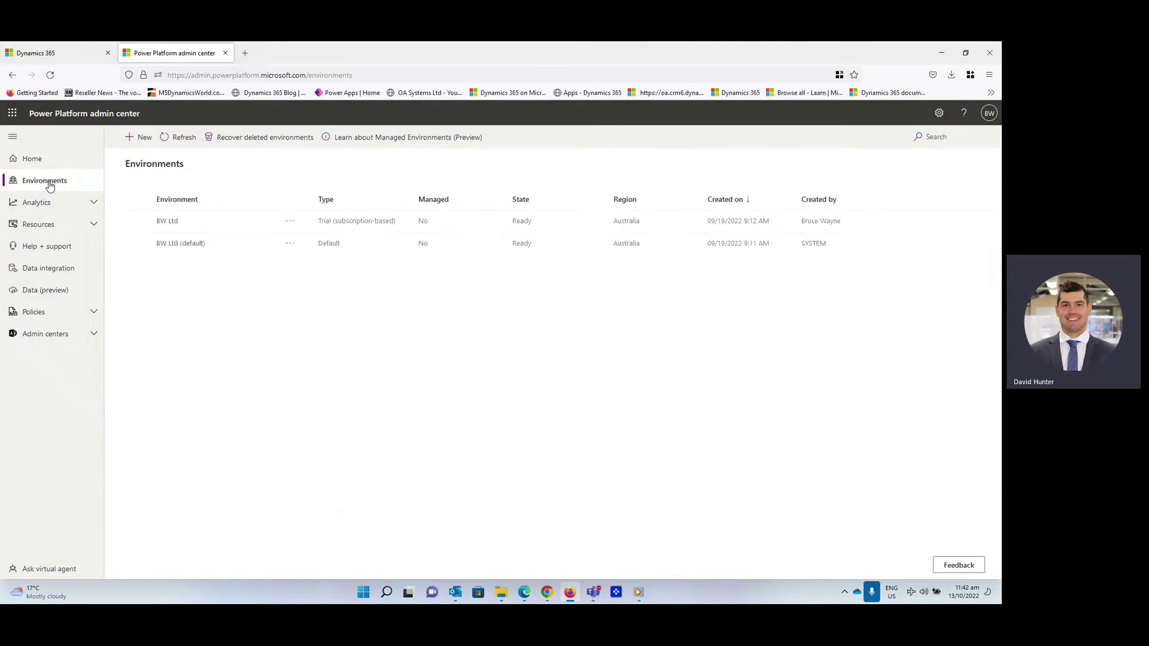
pyautogui.click(291, 225)
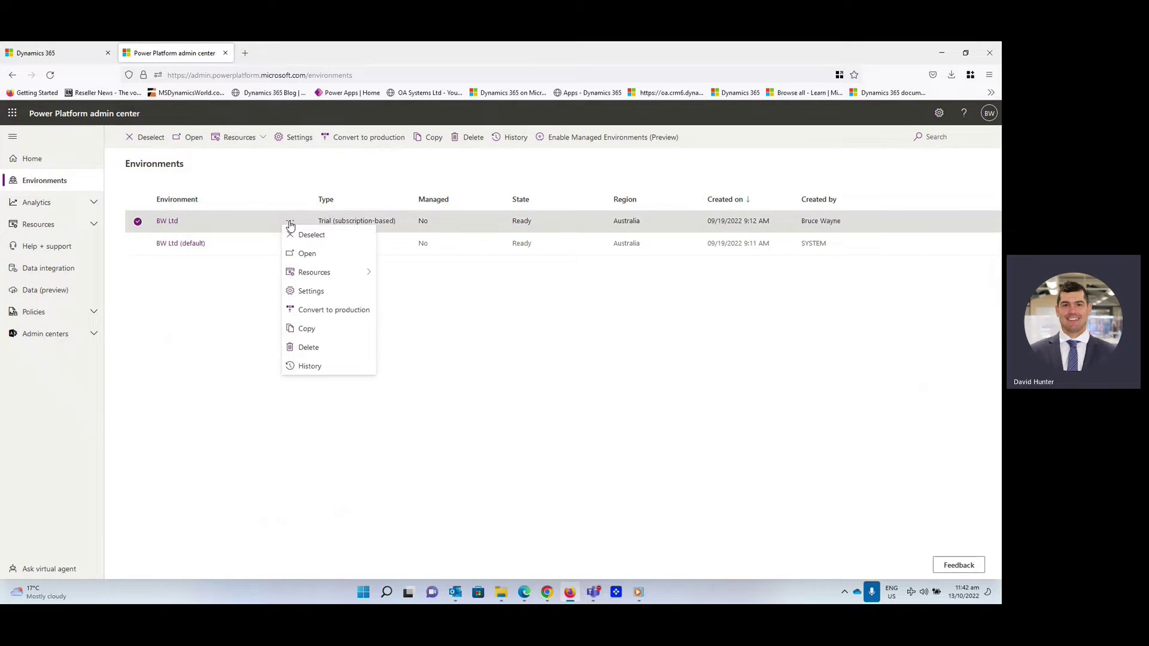
pyautogui.click(303, 292)
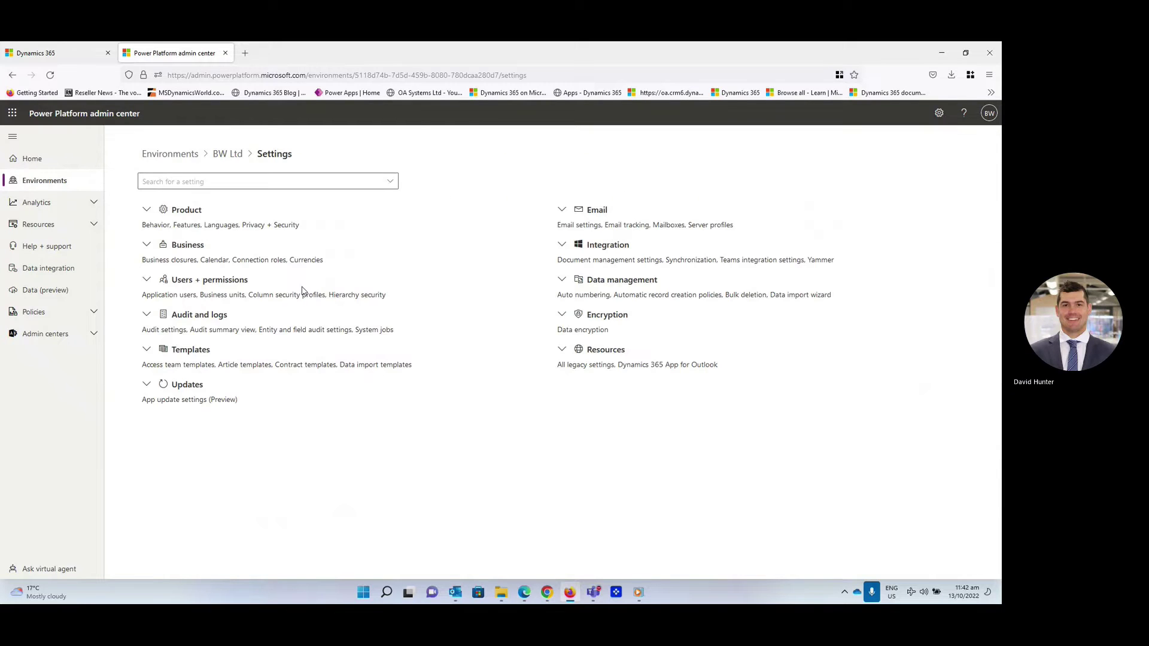
pyautogui.click(147, 210)
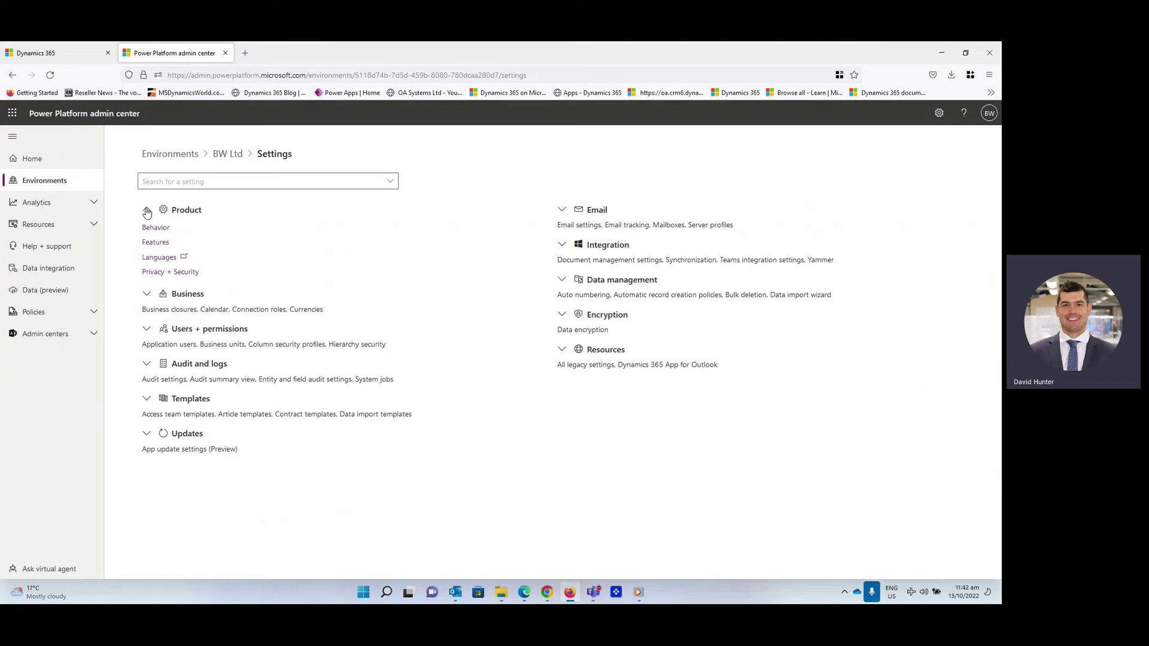
pyautogui.click(155, 242)
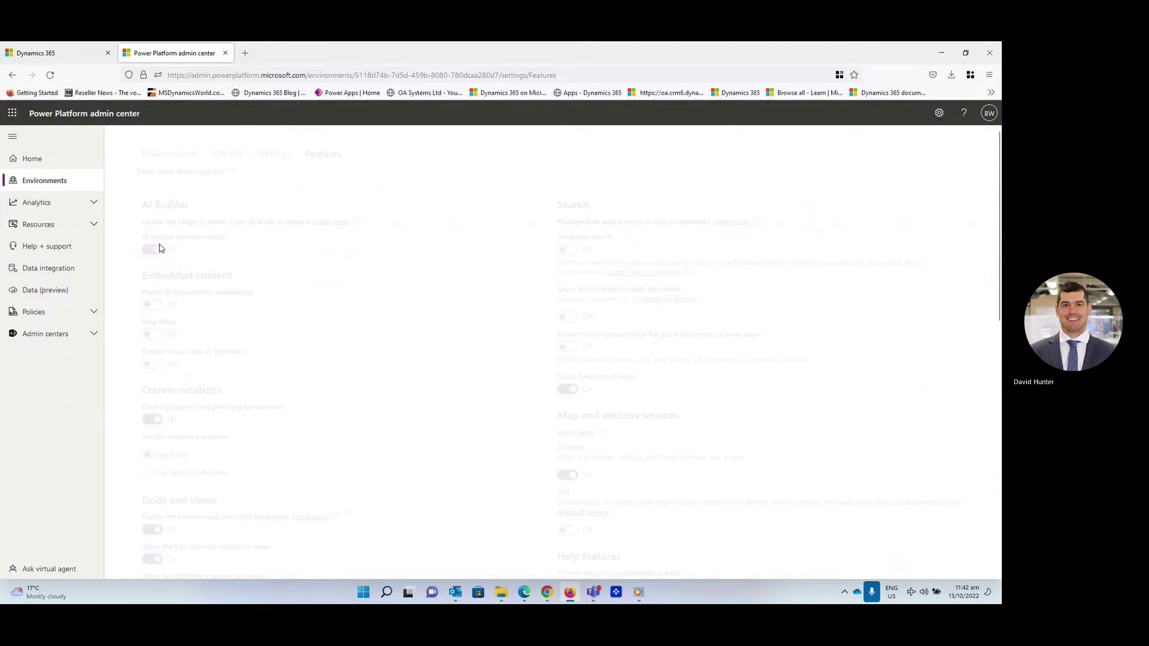
# - Switch on modern advanced find in model-driven apps and Dataverse search, then save the features
pyautogui.scroll(-6, 318, 286)
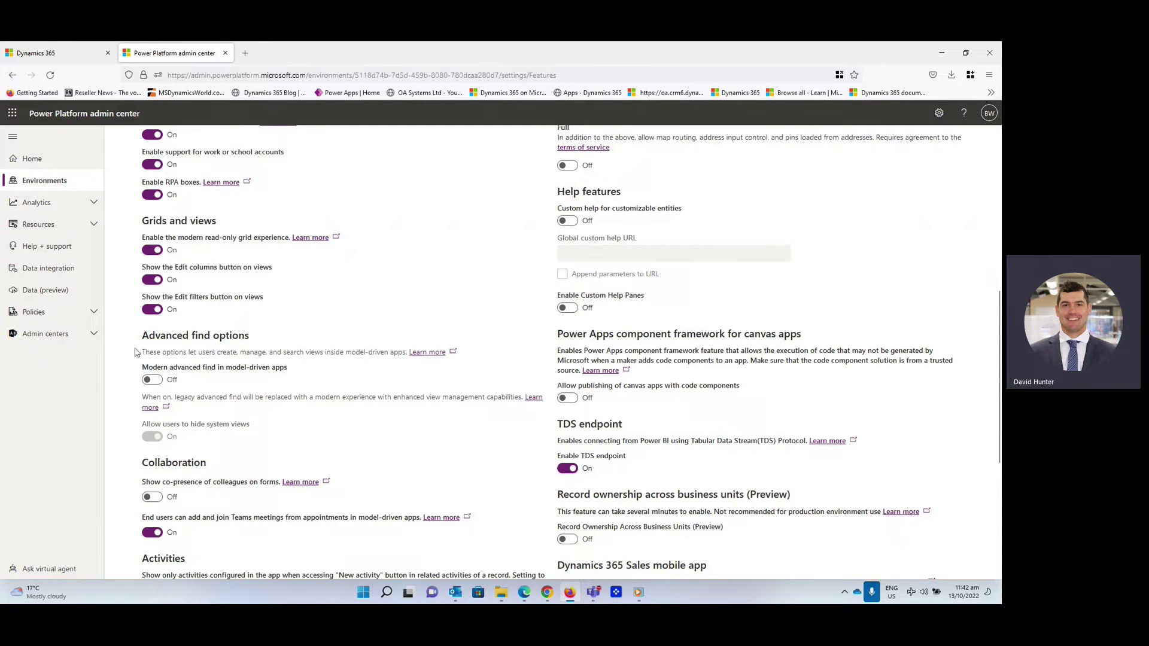
pyautogui.click(150, 381)
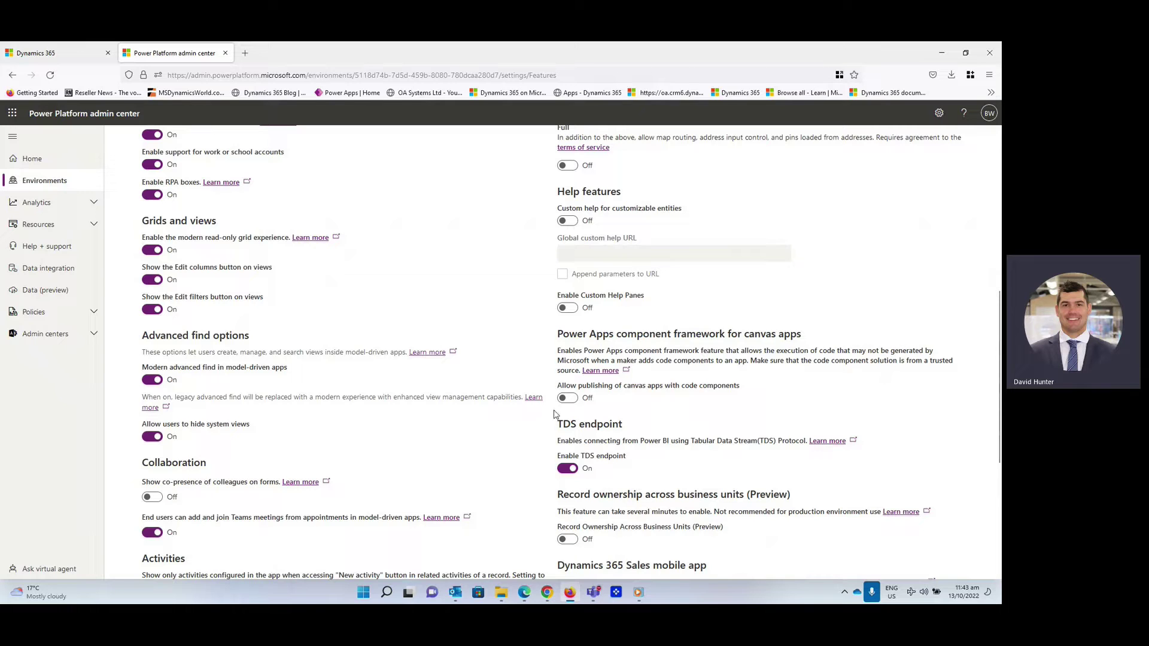
pyautogui.scroll(5, 802, 367)
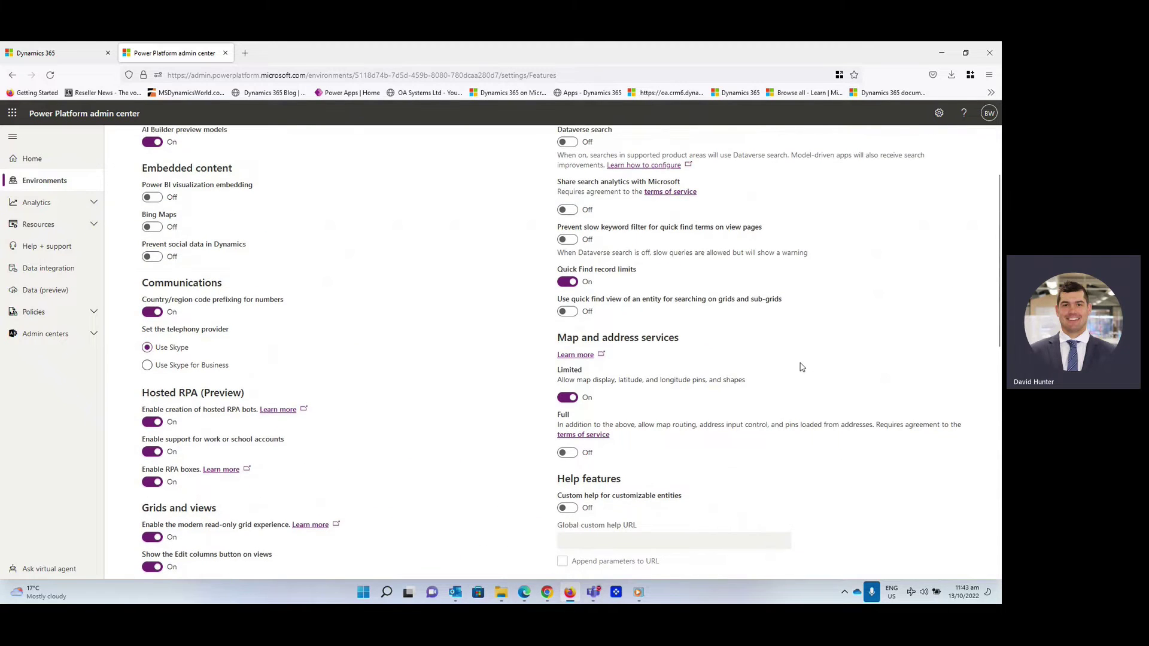
pyautogui.scroll(2, 802, 367)
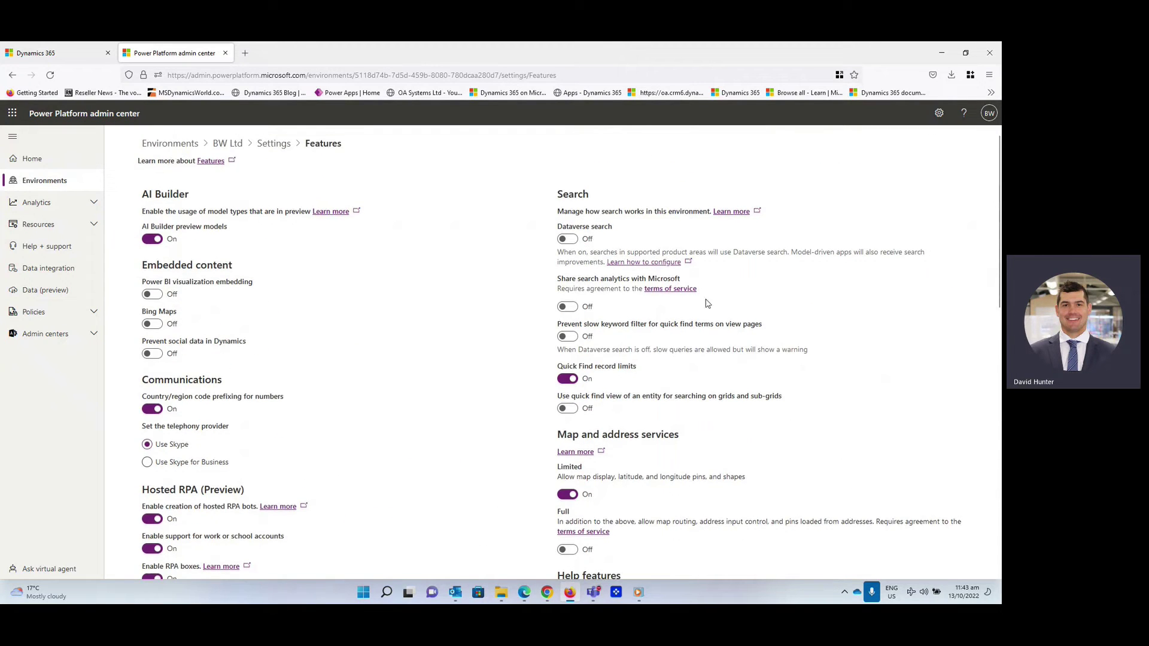
pyautogui.click(567, 240)
pyautogui.scroll(-7, 690, 251)
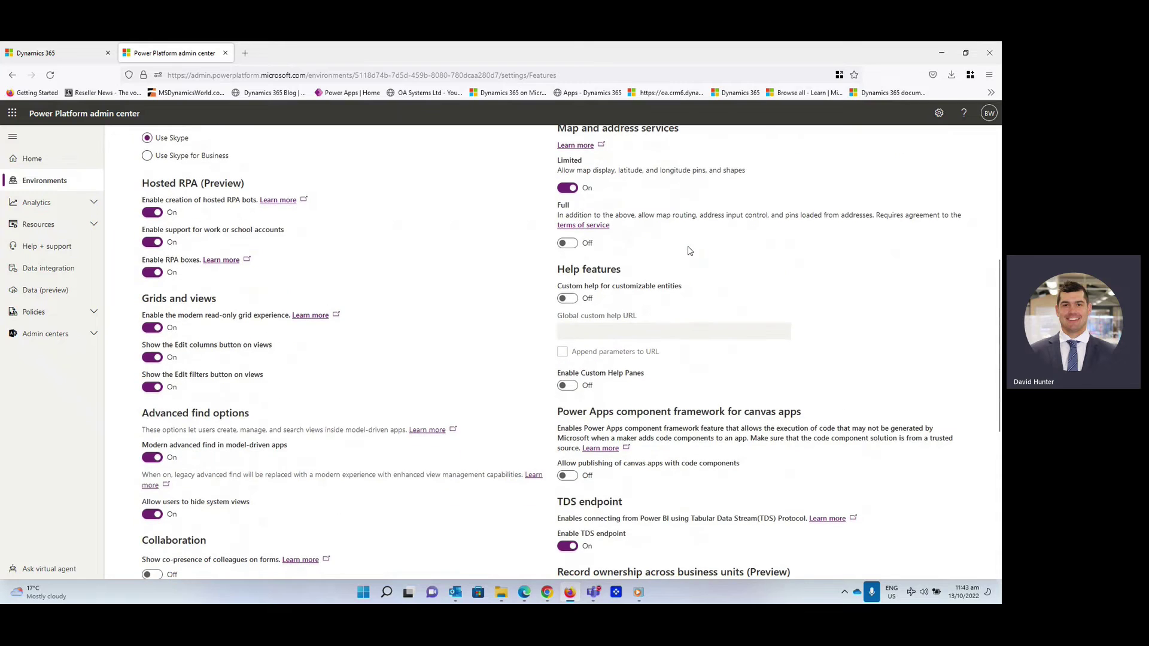
pyautogui.scroll(-4, 689, 251)
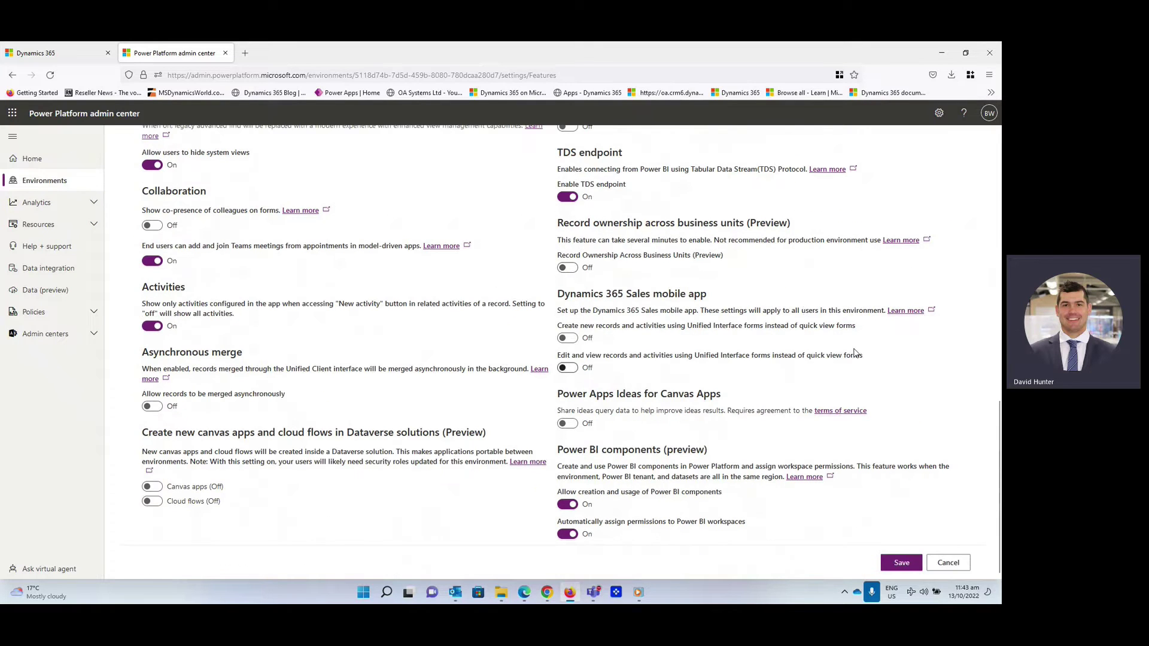
pyautogui.click(899, 565)
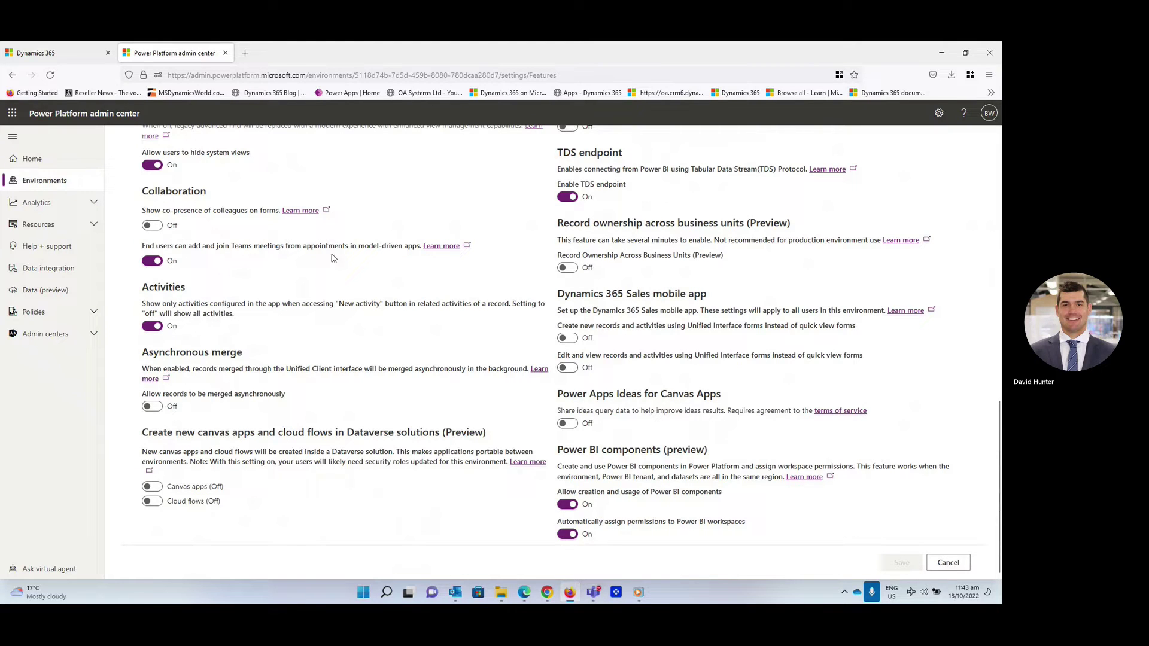
# - Back in Sales Hub, open Accounts and reload it to show all 97 accounts
pyautogui.click(78, 57)
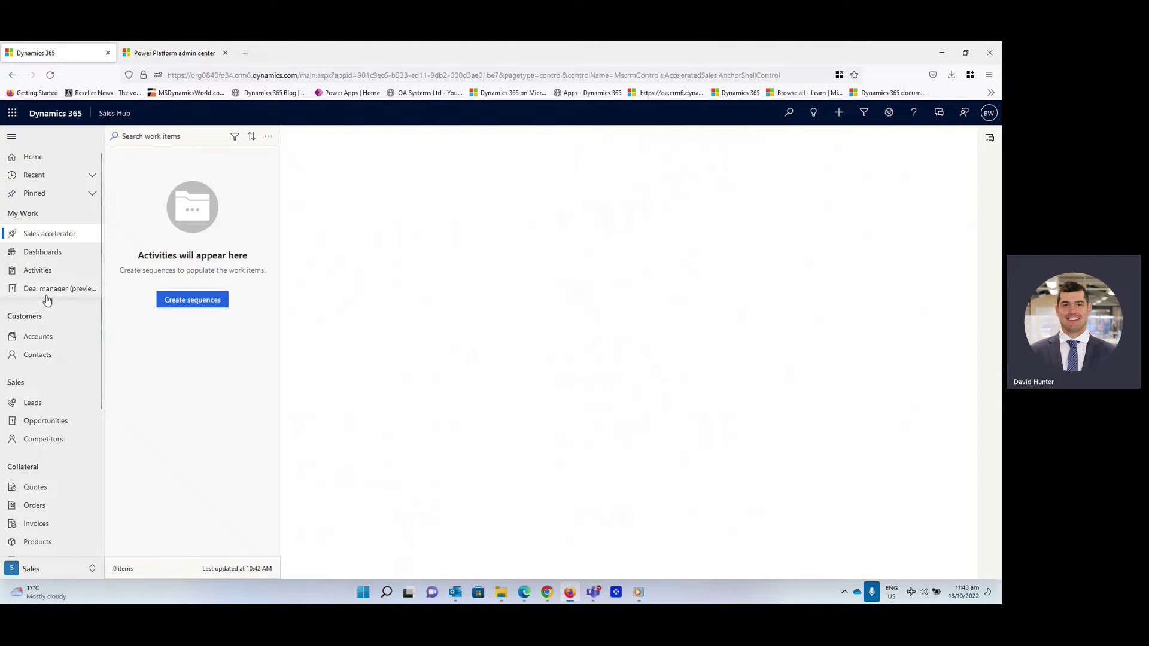
pyautogui.click(43, 339)
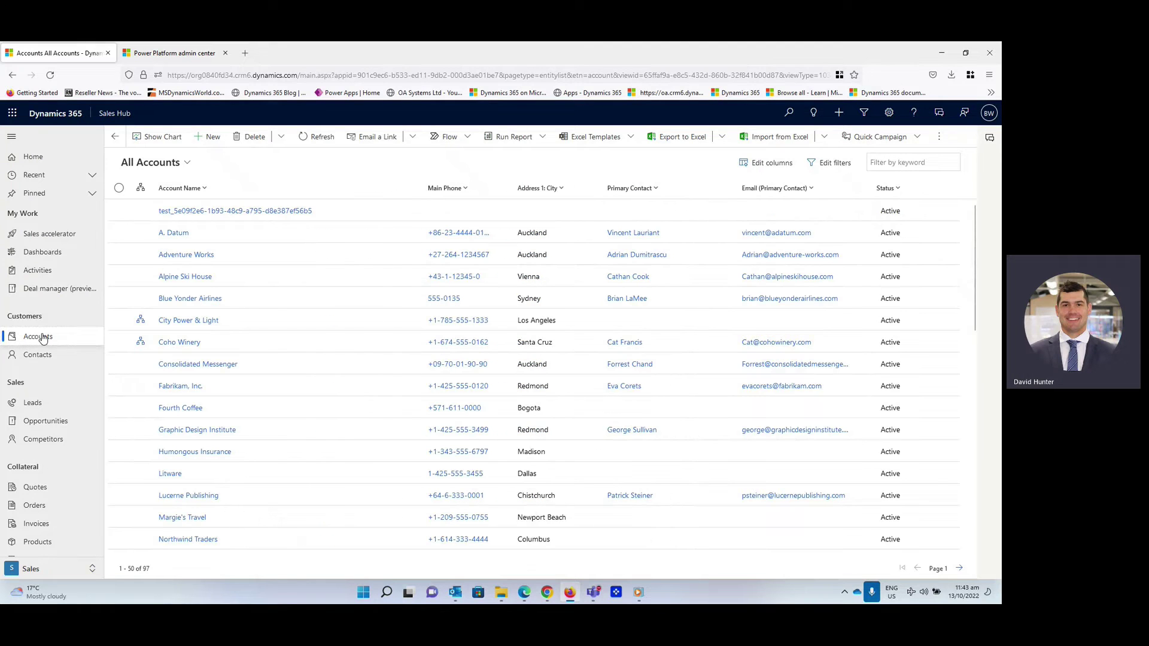
pyautogui.click(42, 337)
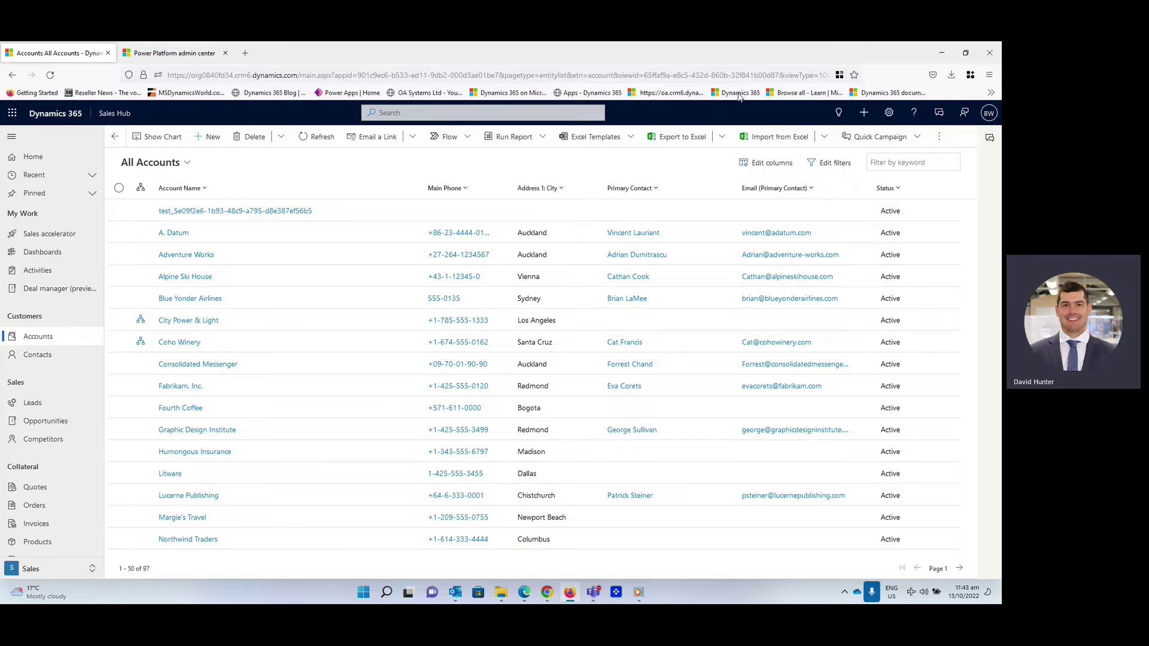
# - Start an advanced-filter row search from the header search box with Accounts as the table
pyautogui.click(387, 111)
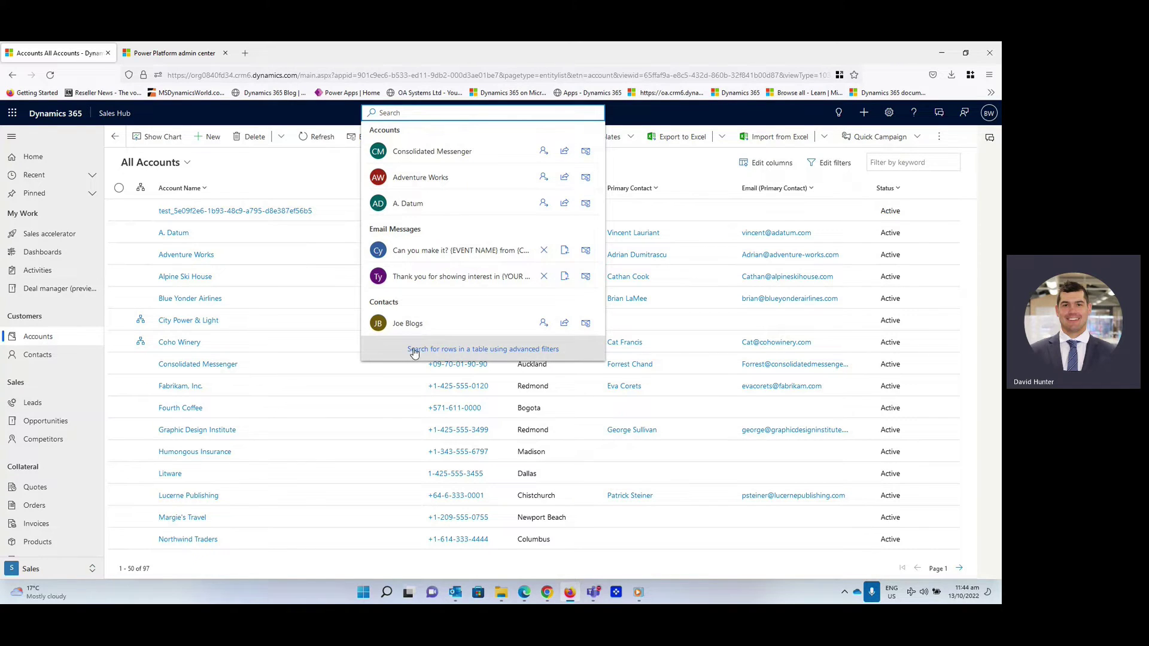
pyautogui.click(459, 350)
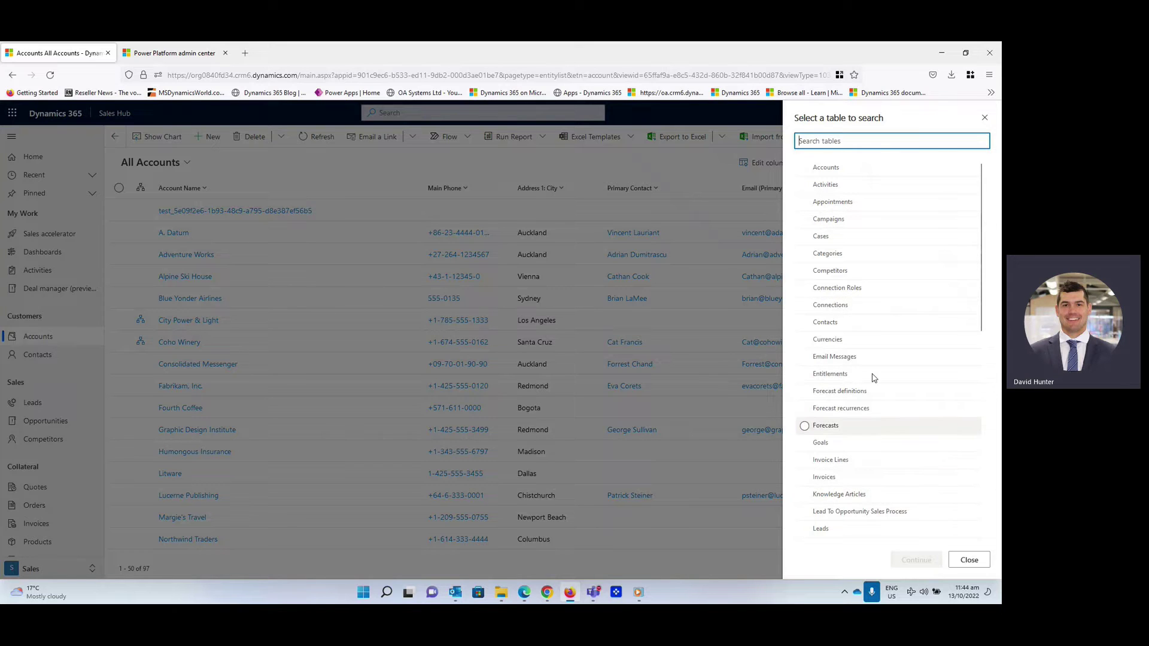
pyautogui.scroll(-3, 893, 378)
pyautogui.scroll(-2, 892, 379)
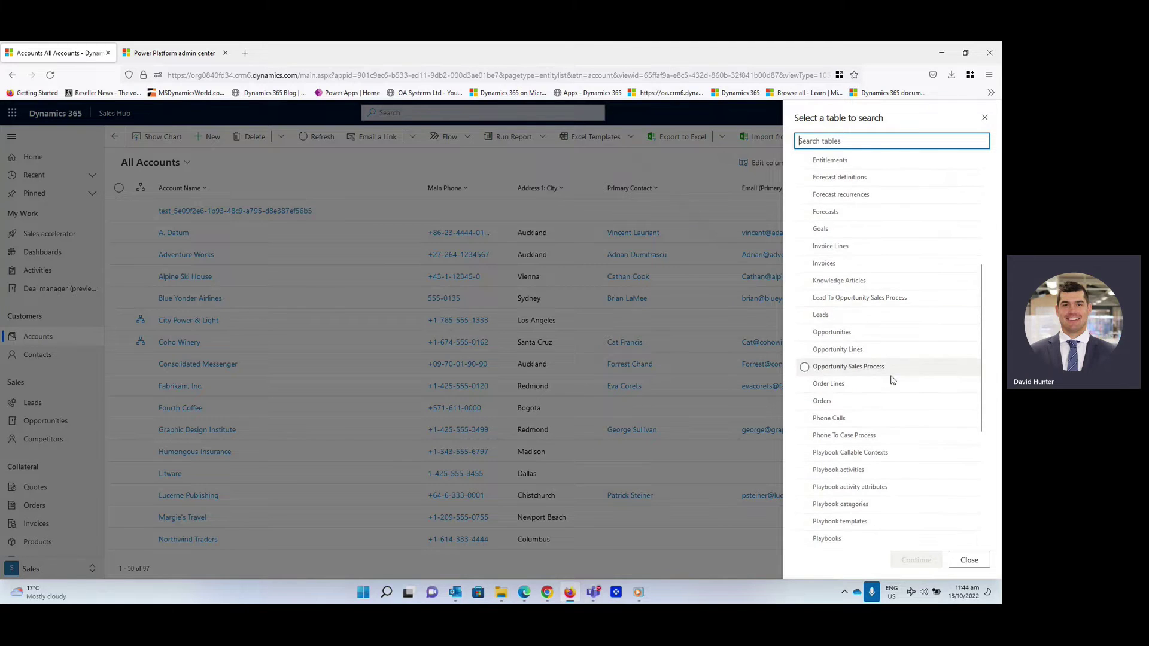
pyautogui.scroll(5, 892, 379)
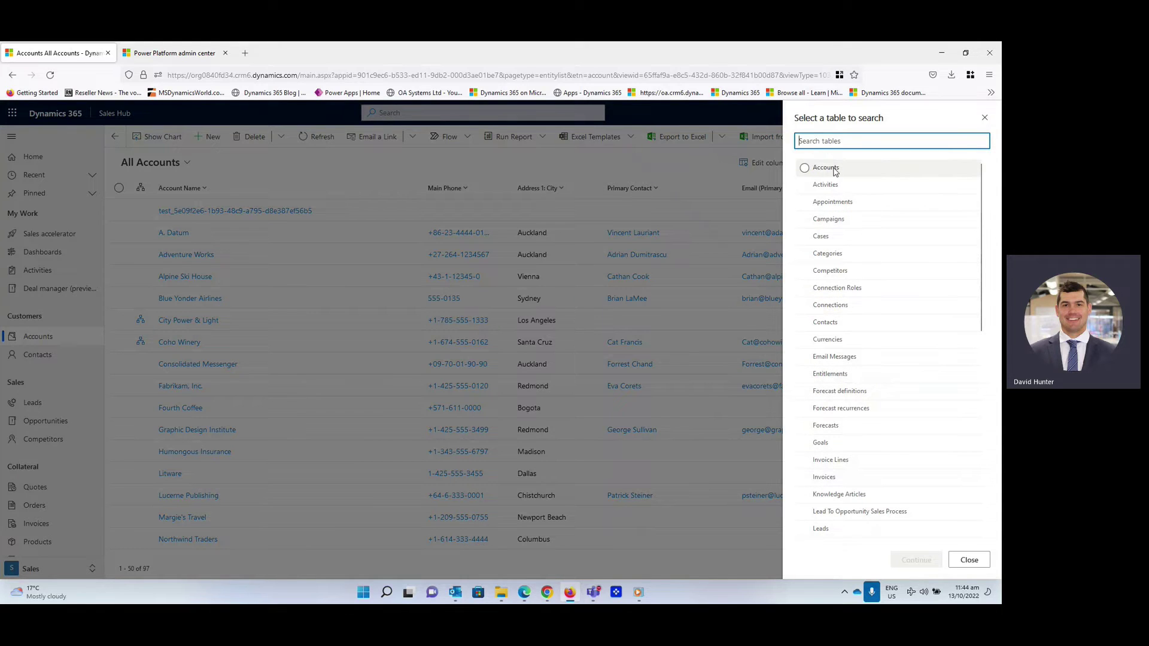
pyautogui.click(836, 171)
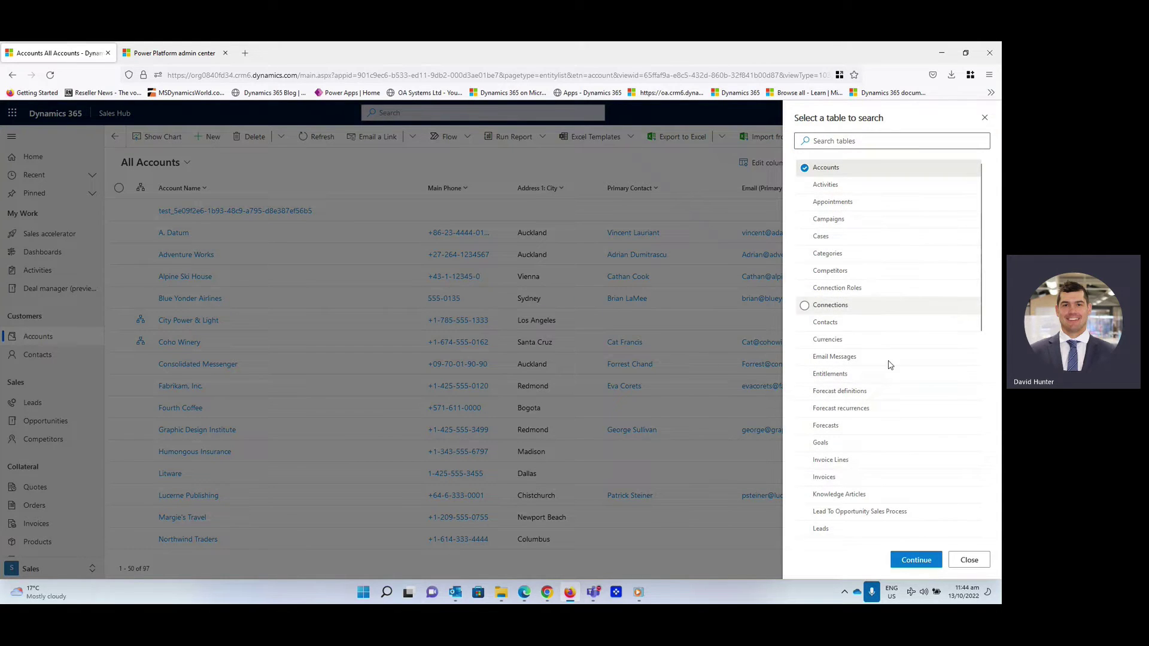
pyautogui.click(919, 563)
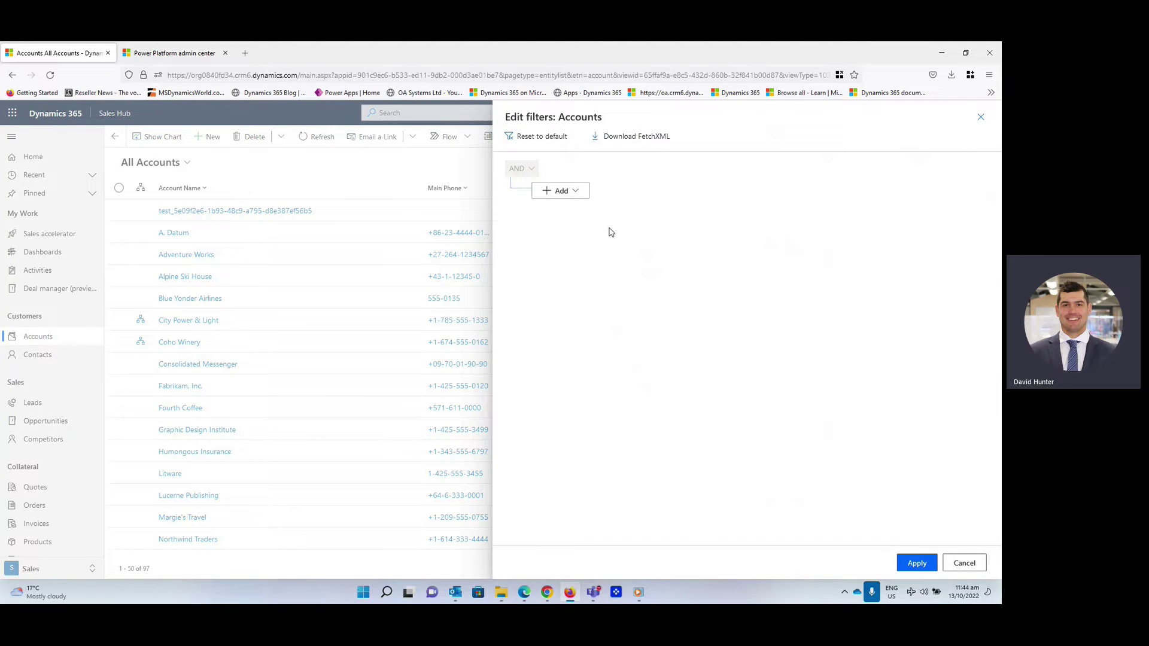
# - Add a filter condition: Status equals Active
pyautogui.click(577, 192)
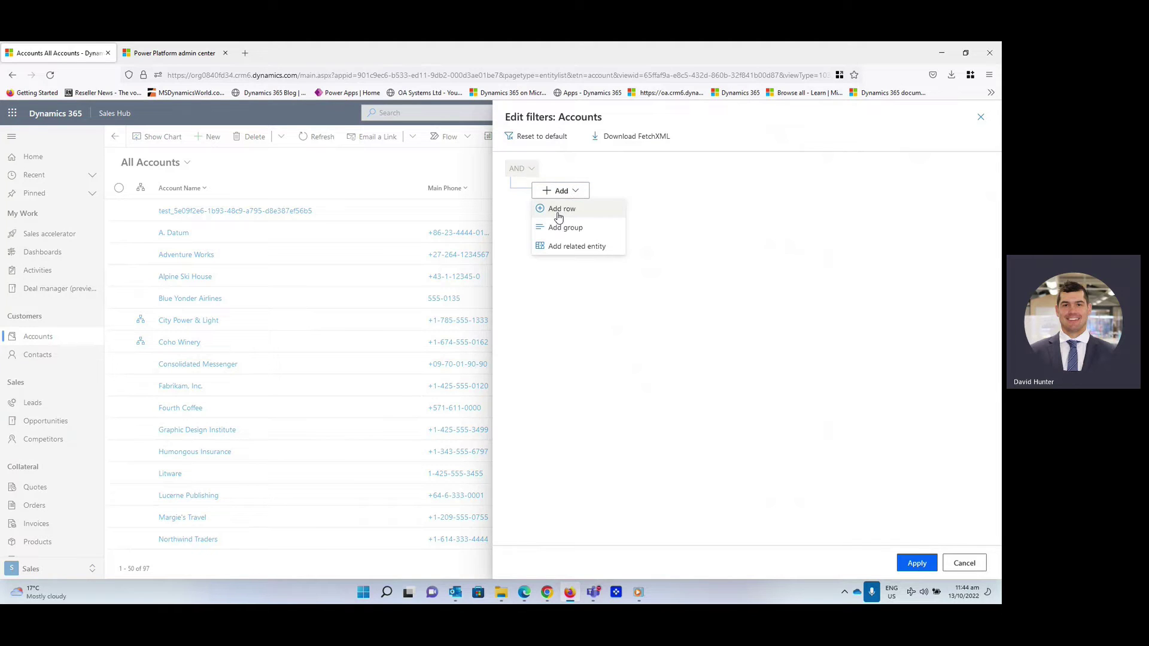
pyautogui.click(557, 209)
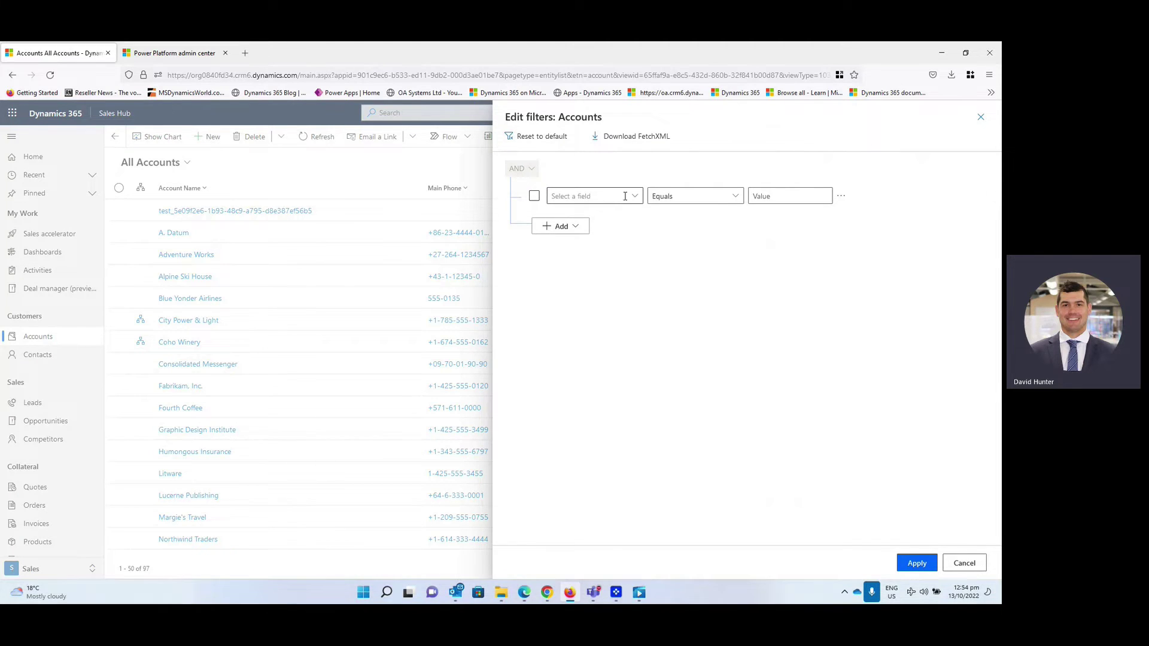
pyautogui.click(634, 197)
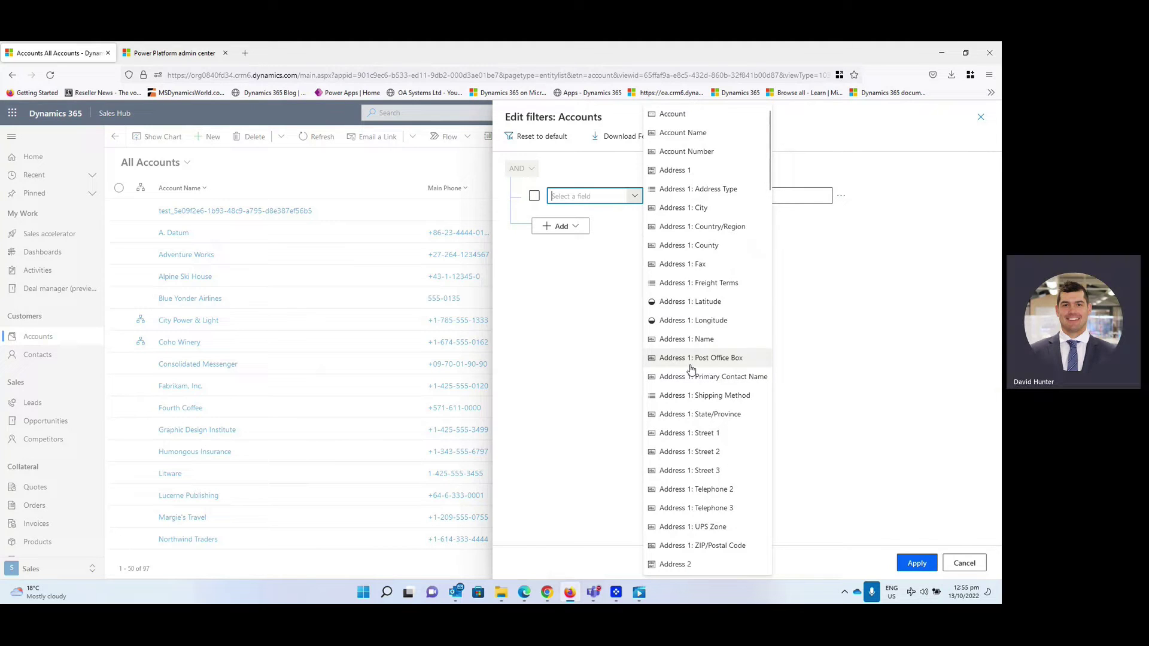
pyautogui.scroll(-3, 712, 407)
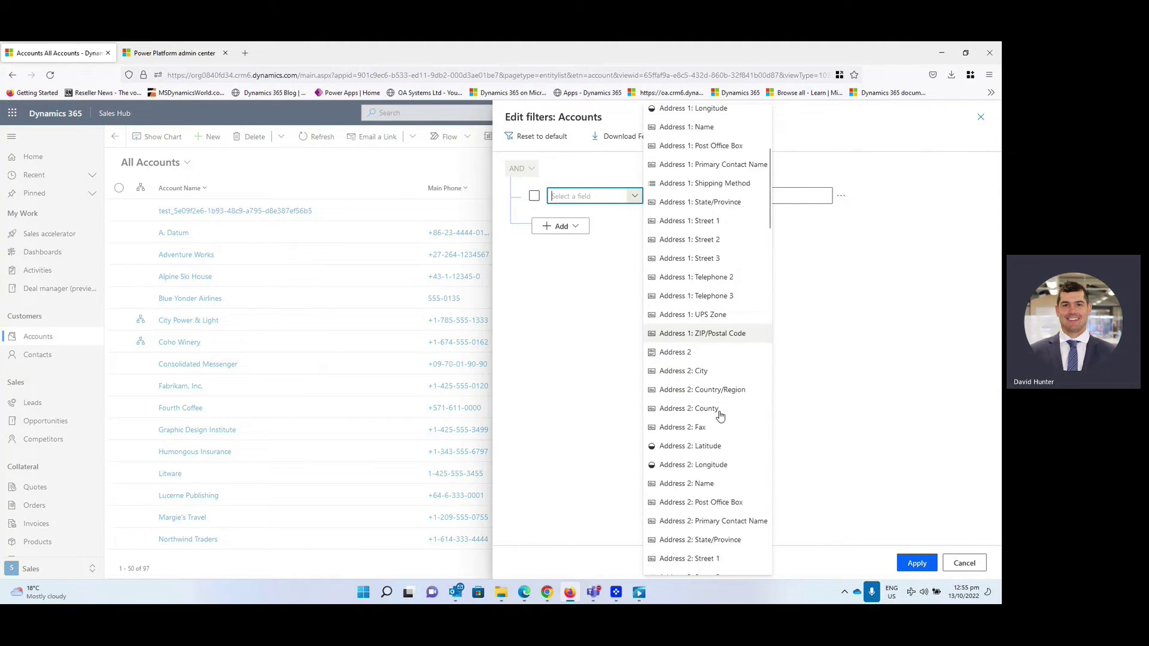
pyautogui.scroll(-3, 720, 416)
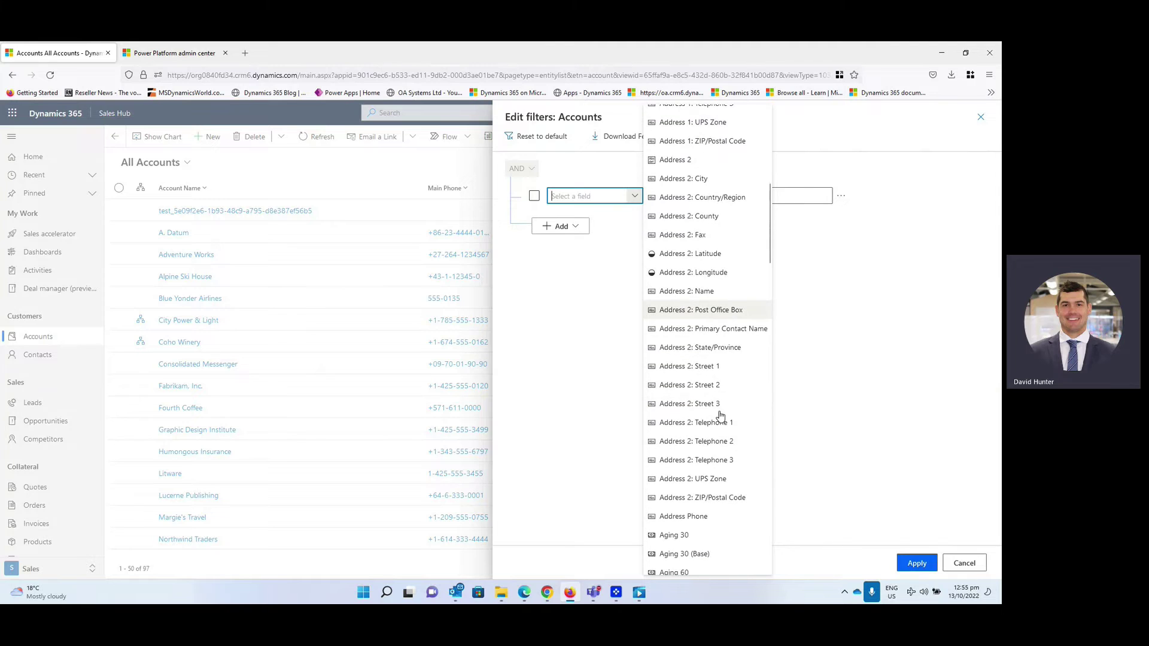
pyautogui.scroll(-10, 720, 415)
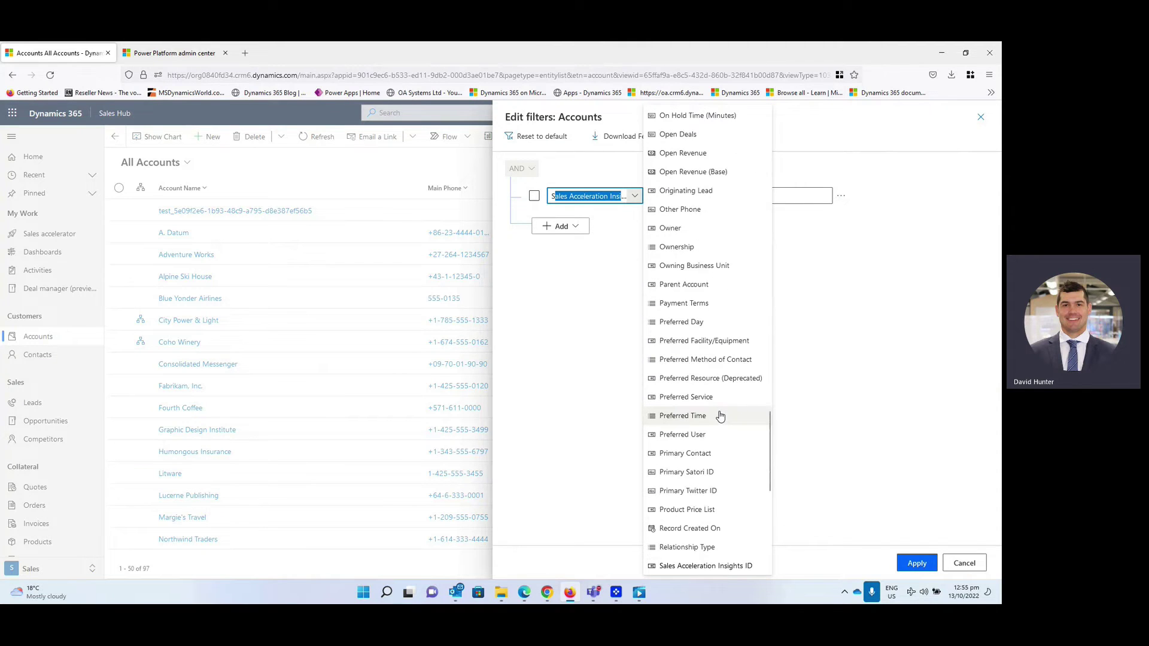
pyautogui.scroll(-3, 720, 416)
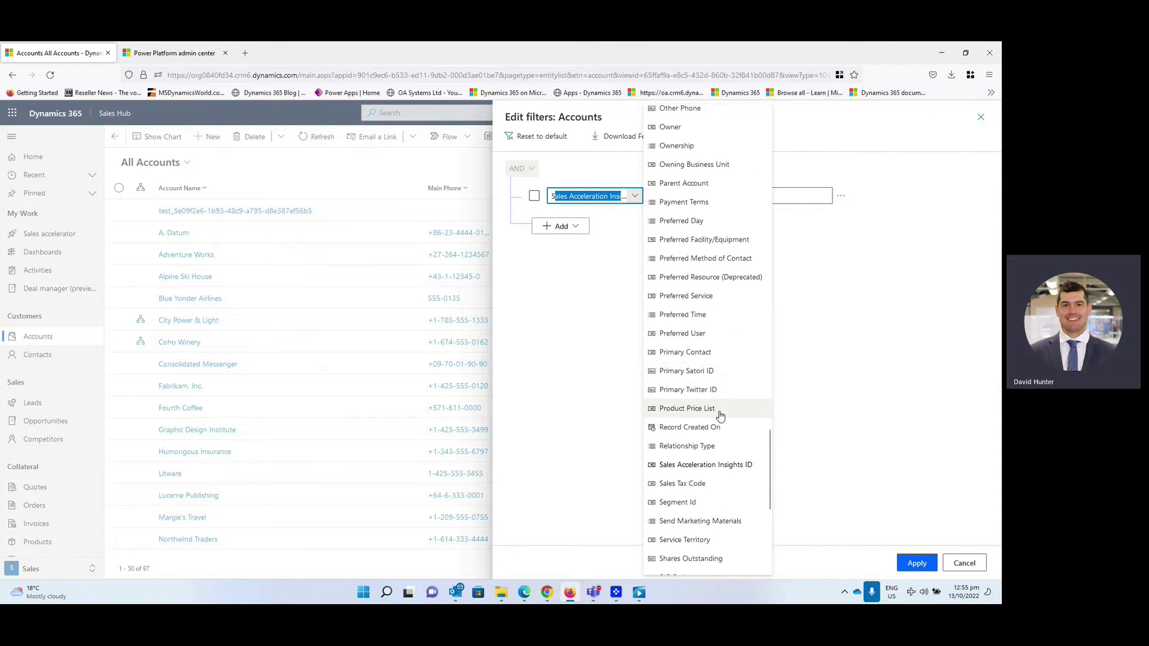
pyautogui.scroll(-1, 720, 416)
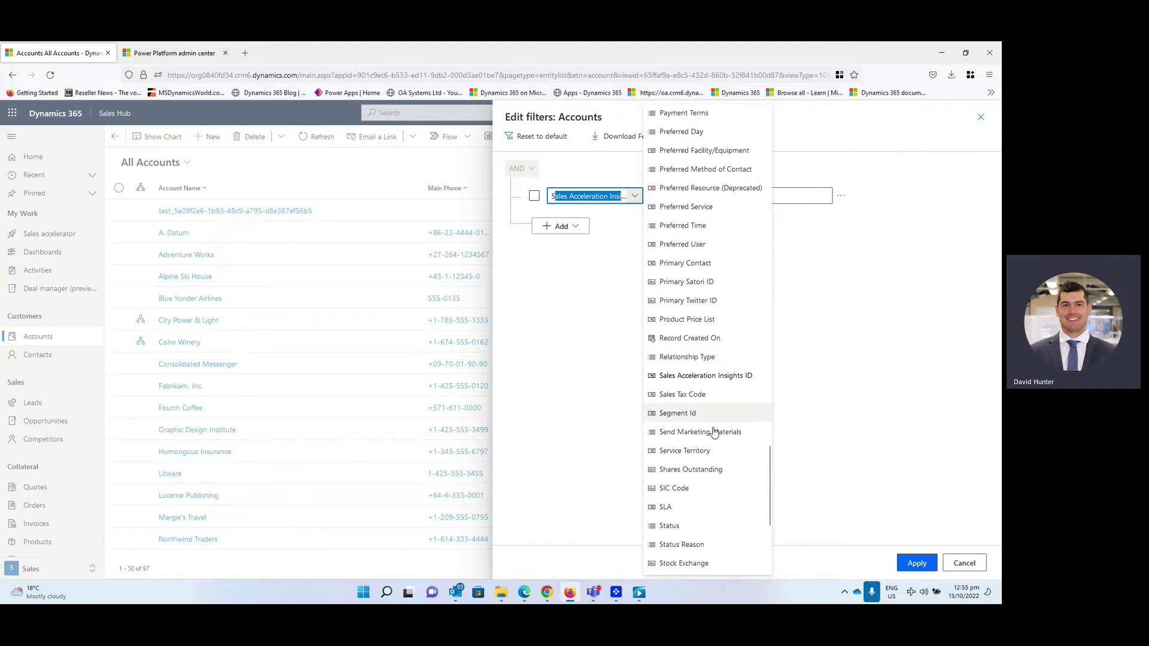
pyautogui.click(675, 529)
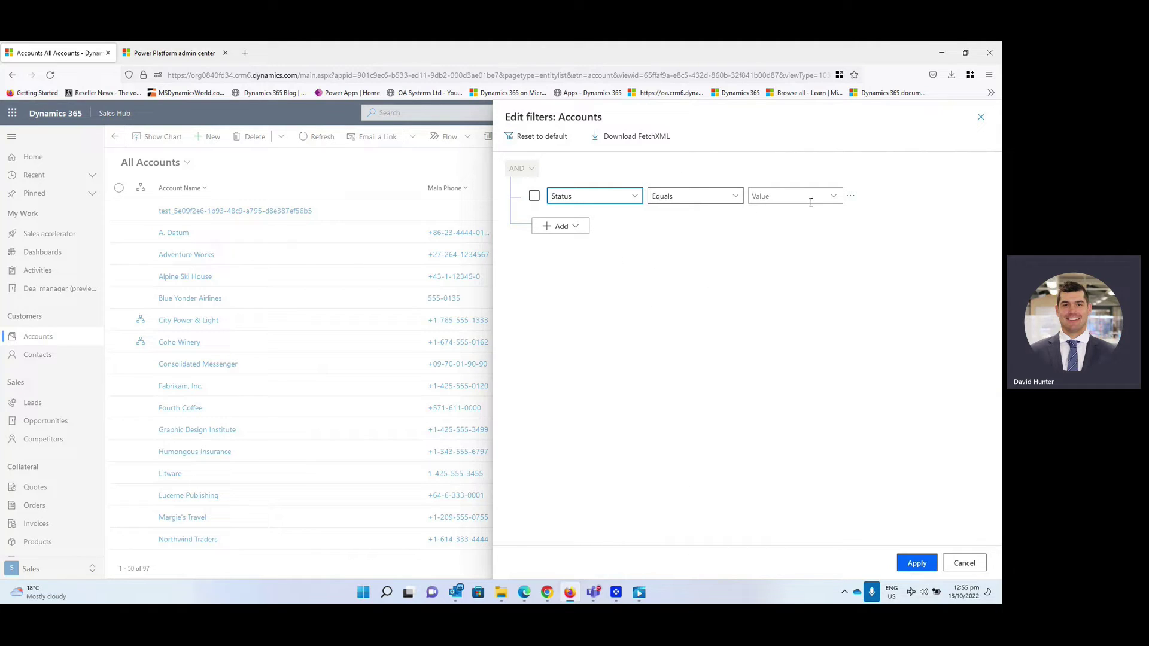
pyautogui.click(833, 196)
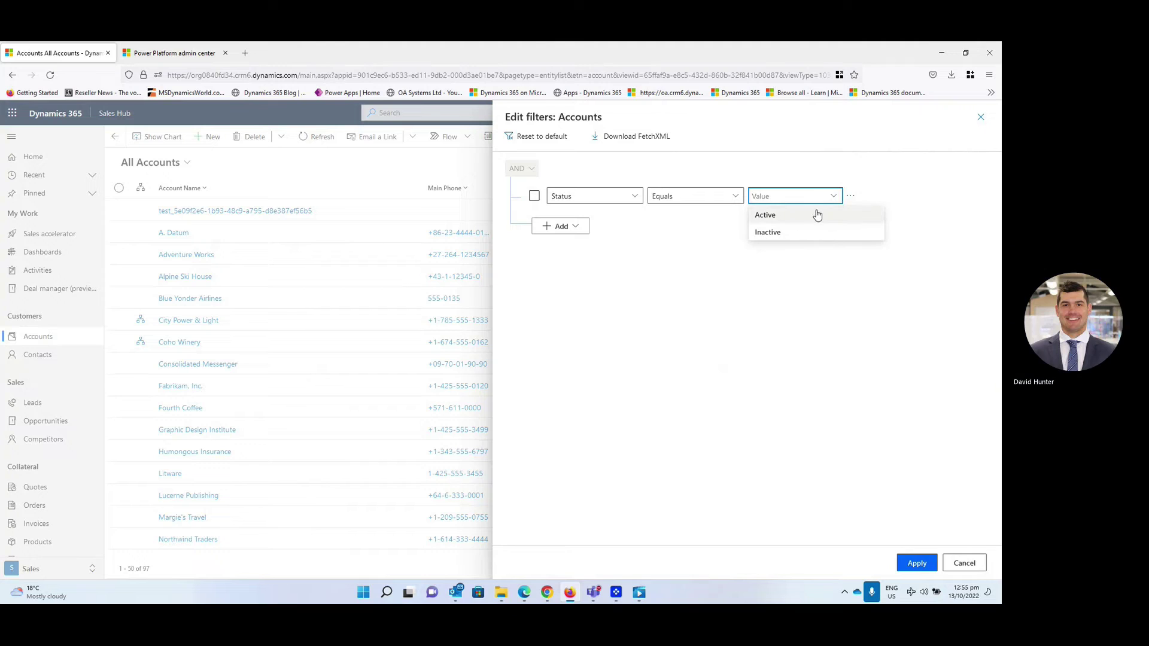
pyautogui.click(817, 213)
# - Add a second condition: Address 1: City equals Auckland
pyautogui.click(575, 227)
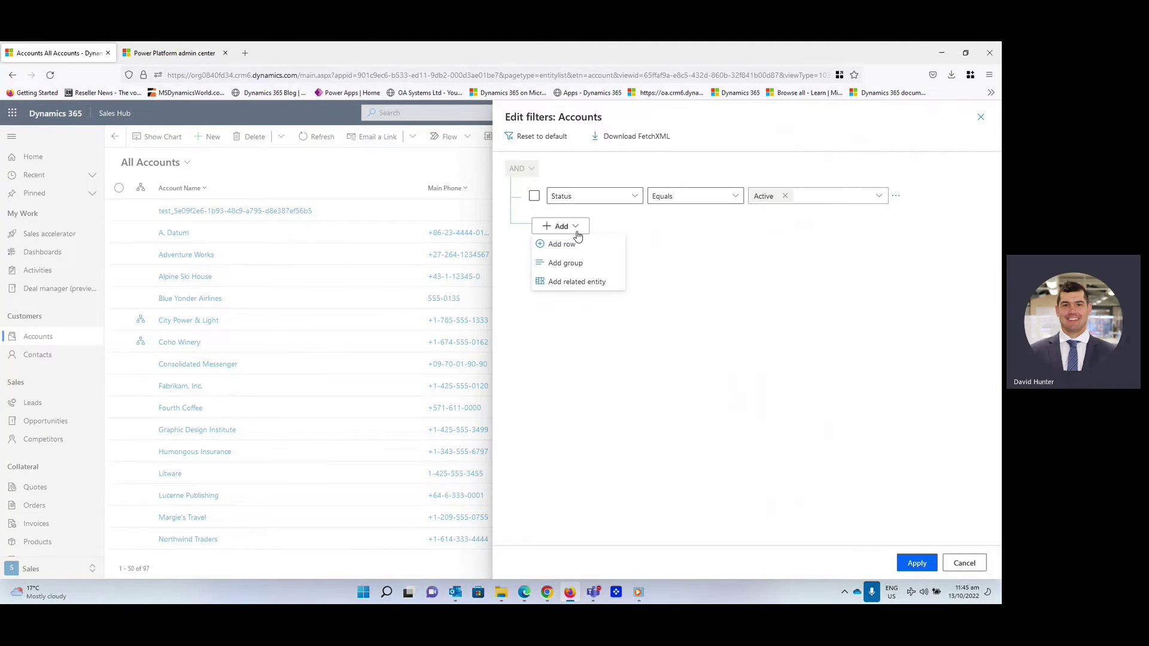
pyautogui.click(562, 245)
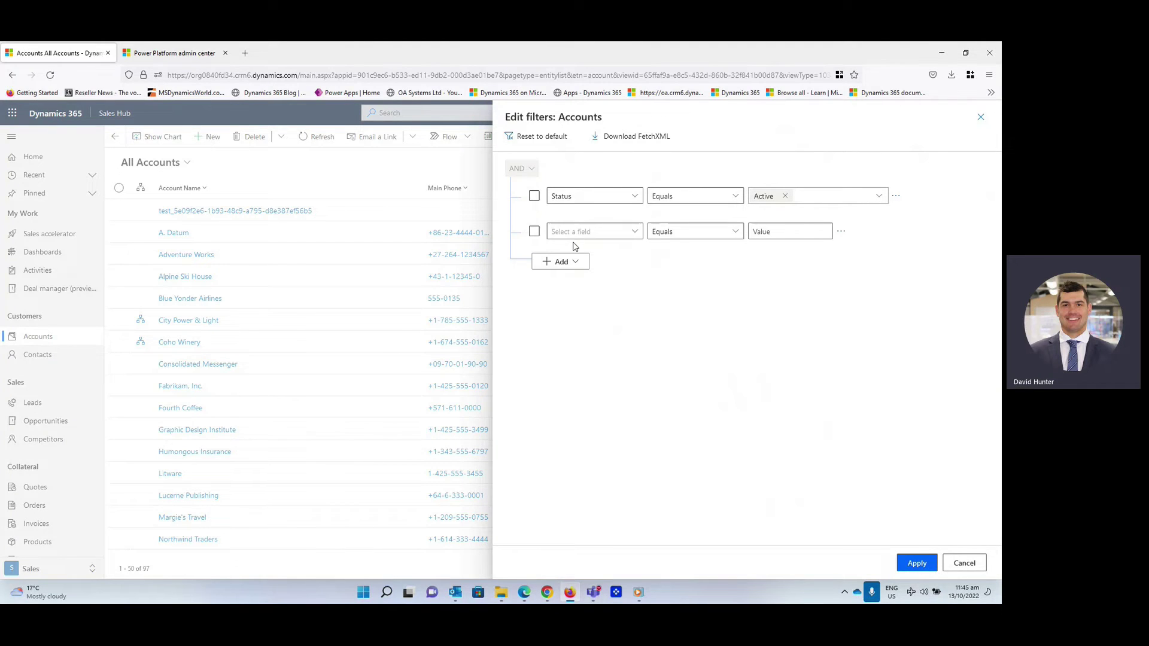
pyautogui.click(634, 232)
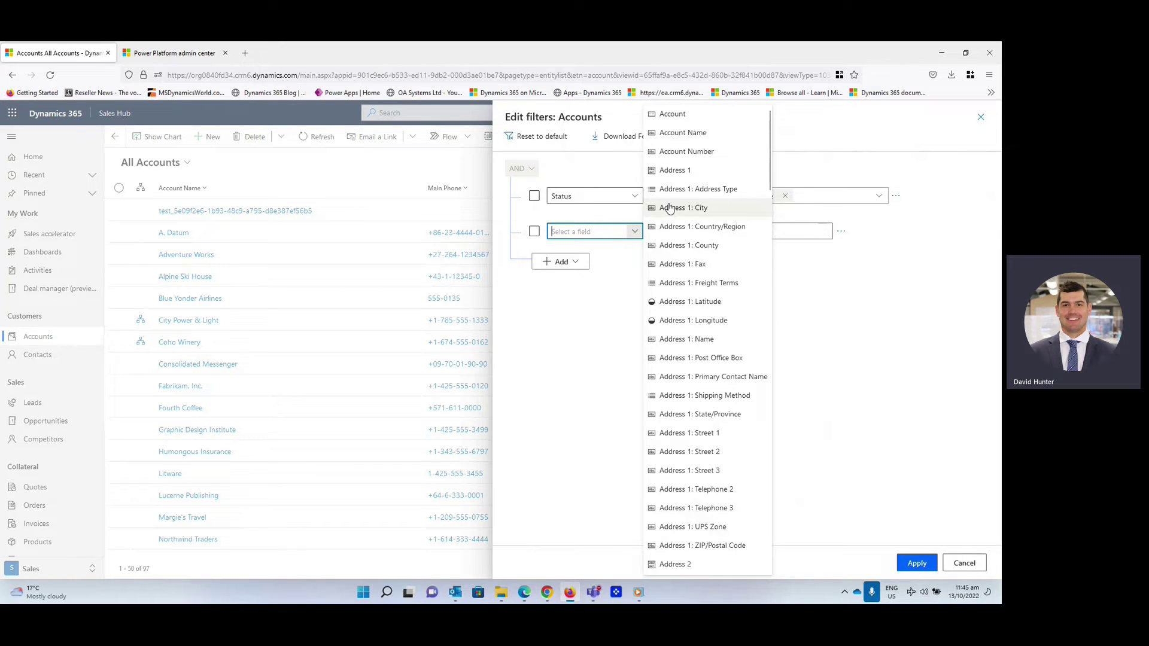
pyautogui.click(670, 207)
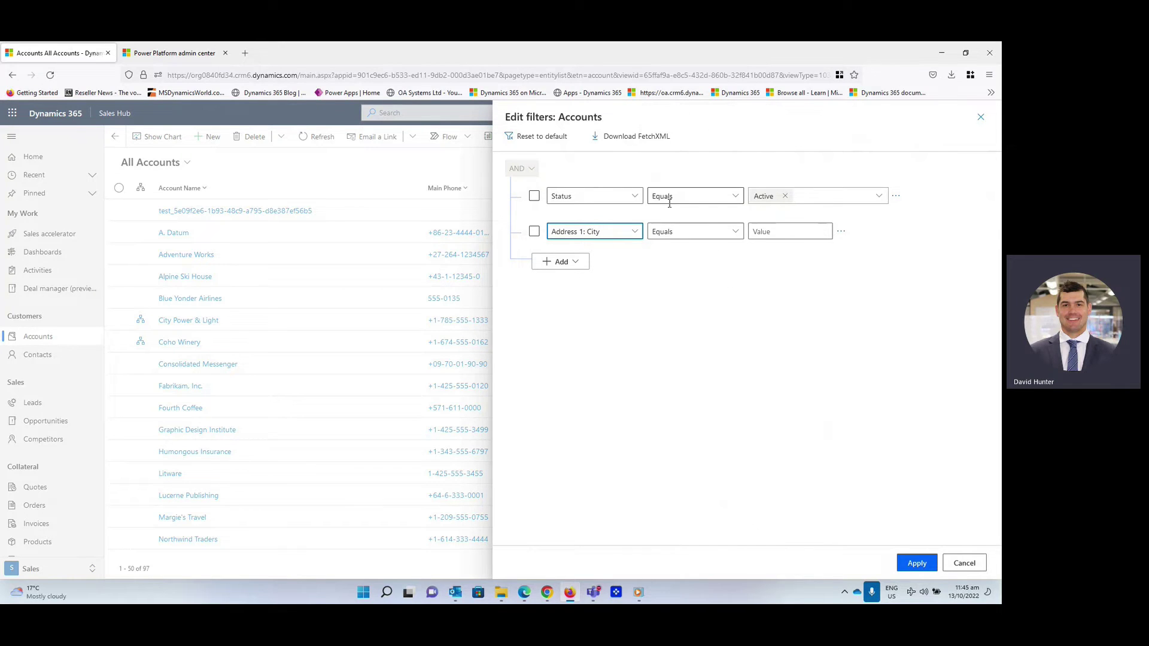
pyautogui.click(776, 232)
pyautogui.write('Auc')
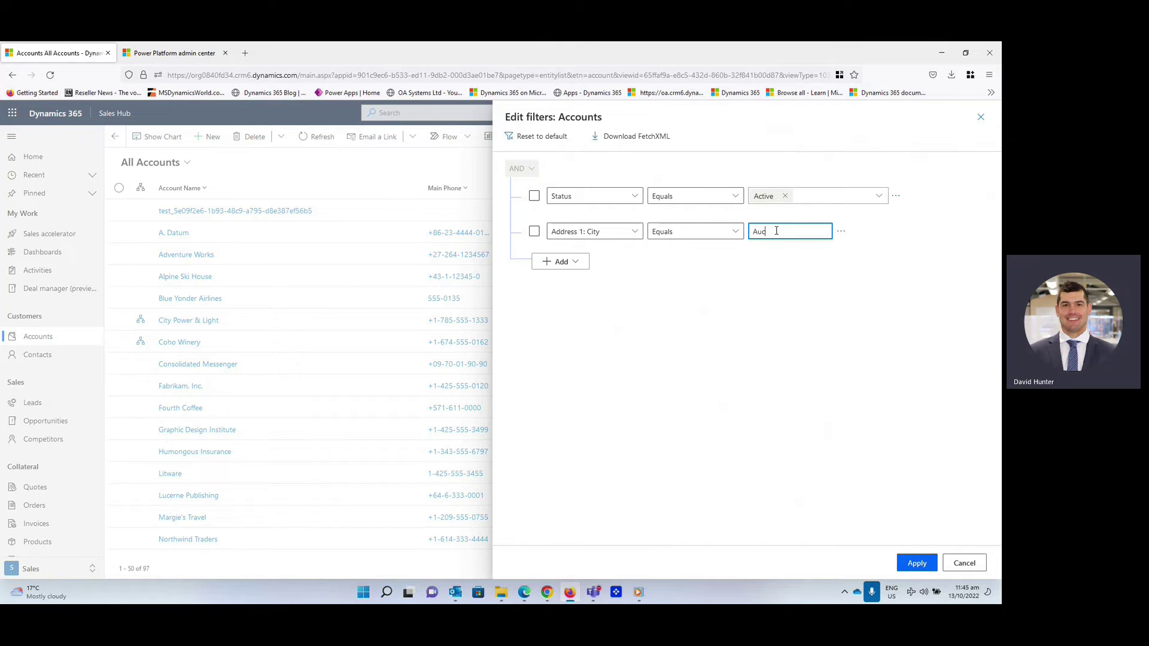
pyautogui.write('kland')
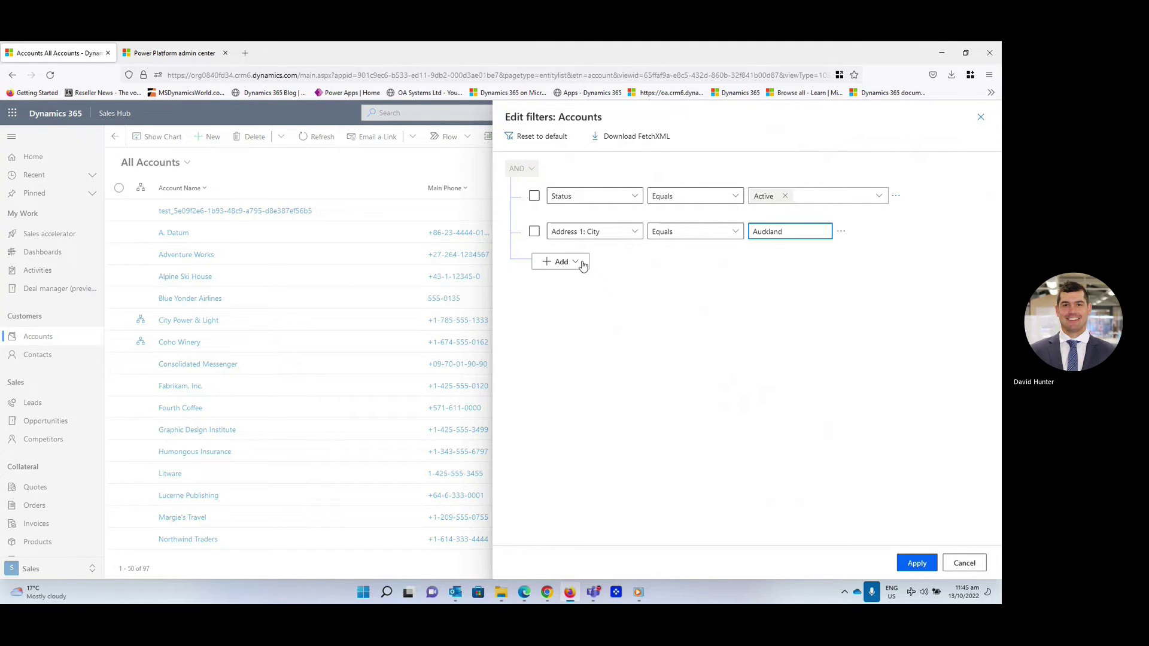
# - Delete the unused empty third condition and apply the filters, leaving 3 accounts
pyautogui.click(577, 264)
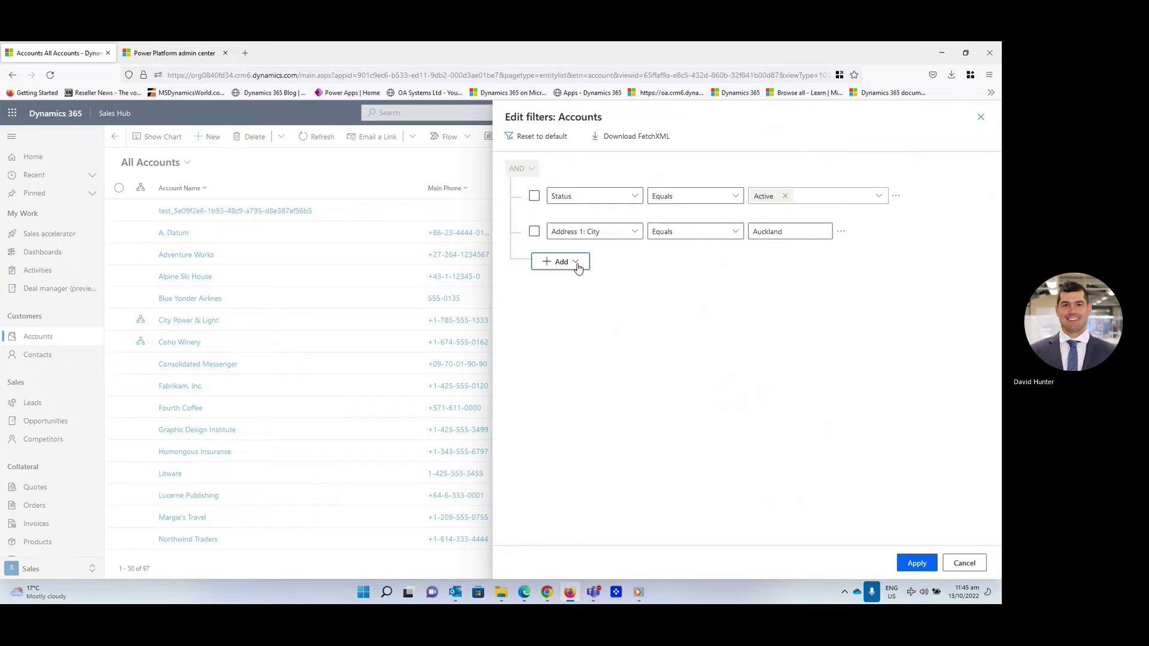
pyautogui.click(573, 279)
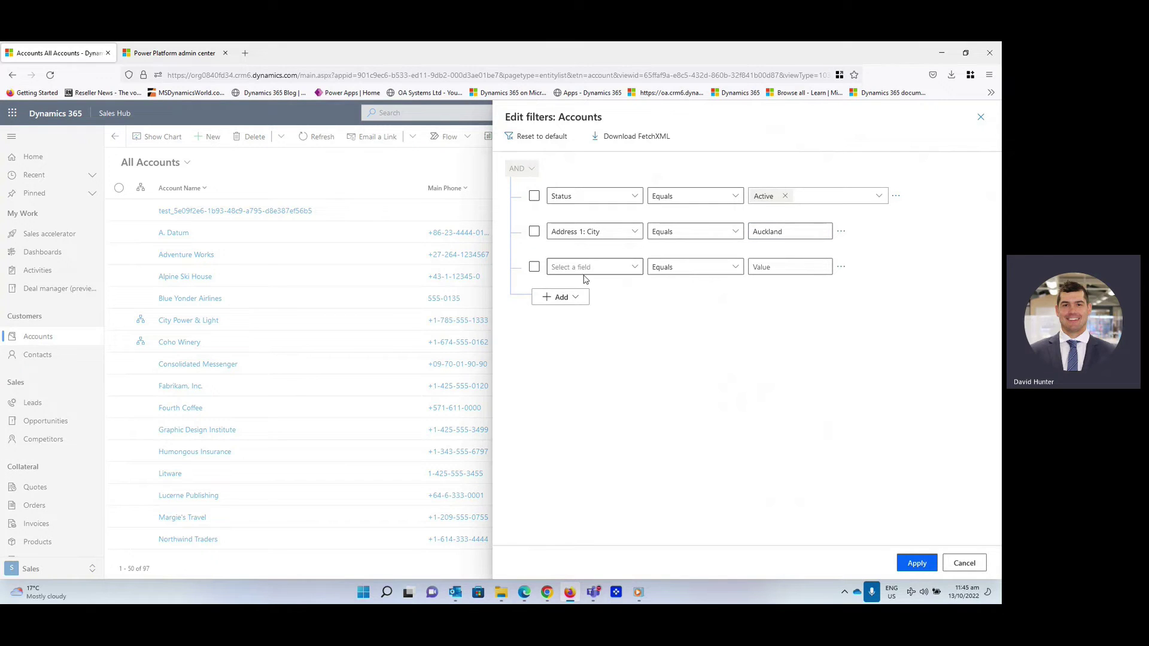
pyautogui.click(633, 269)
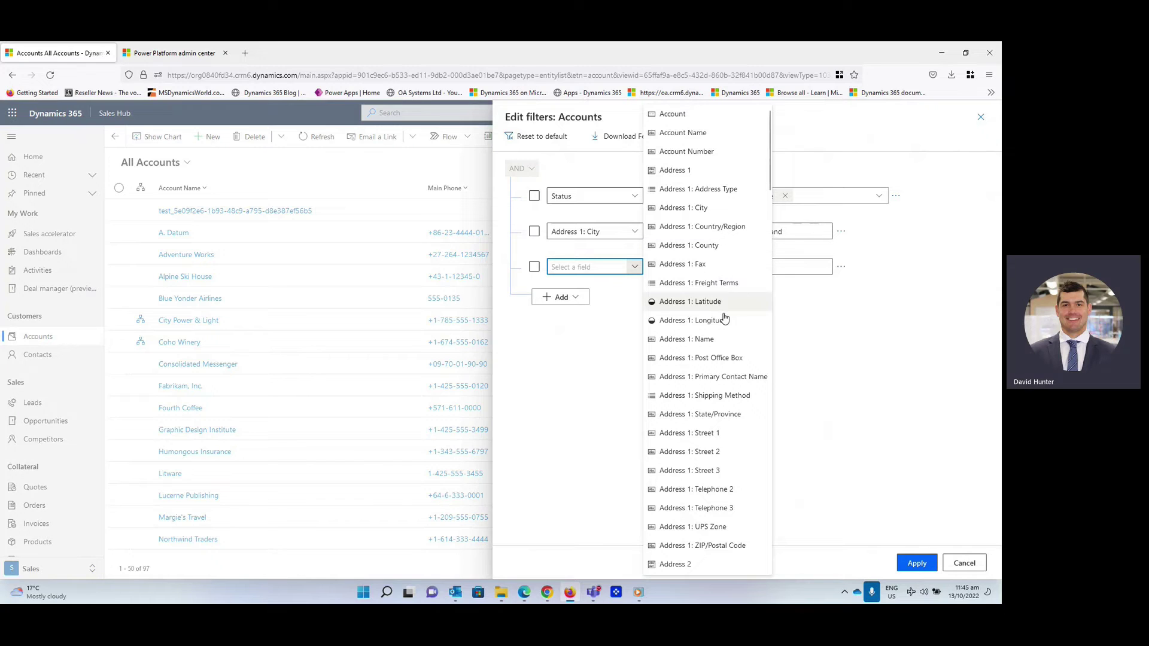
pyautogui.scroll(-9, 722, 387)
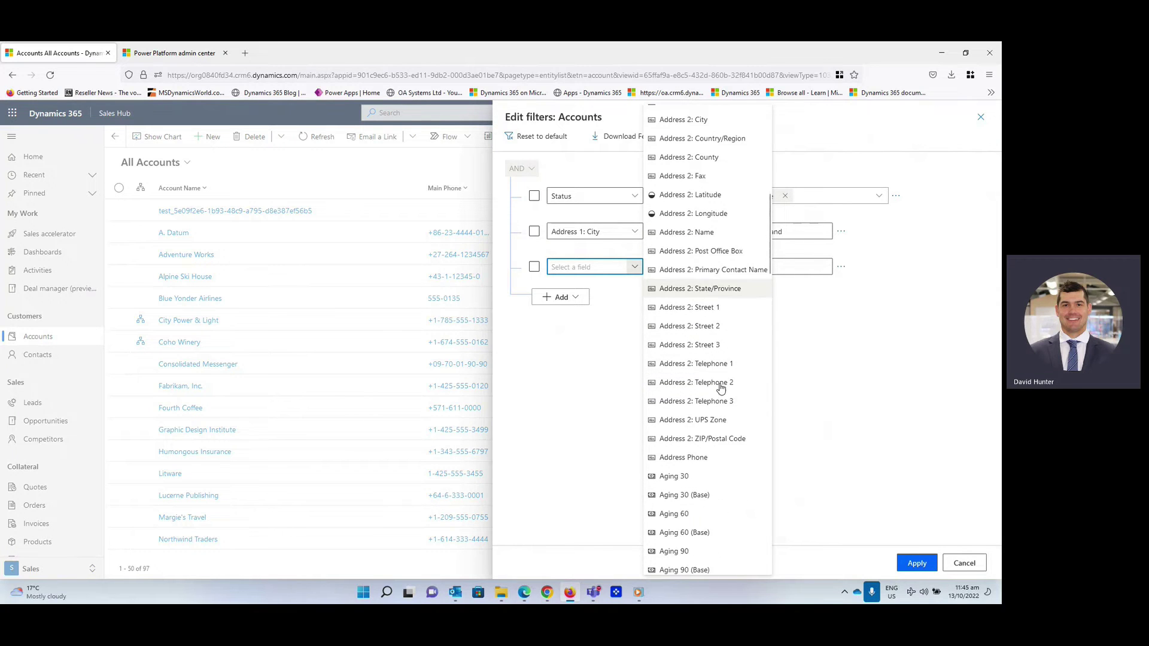
pyautogui.scroll(-3, 721, 388)
pyautogui.scroll(11, 722, 388)
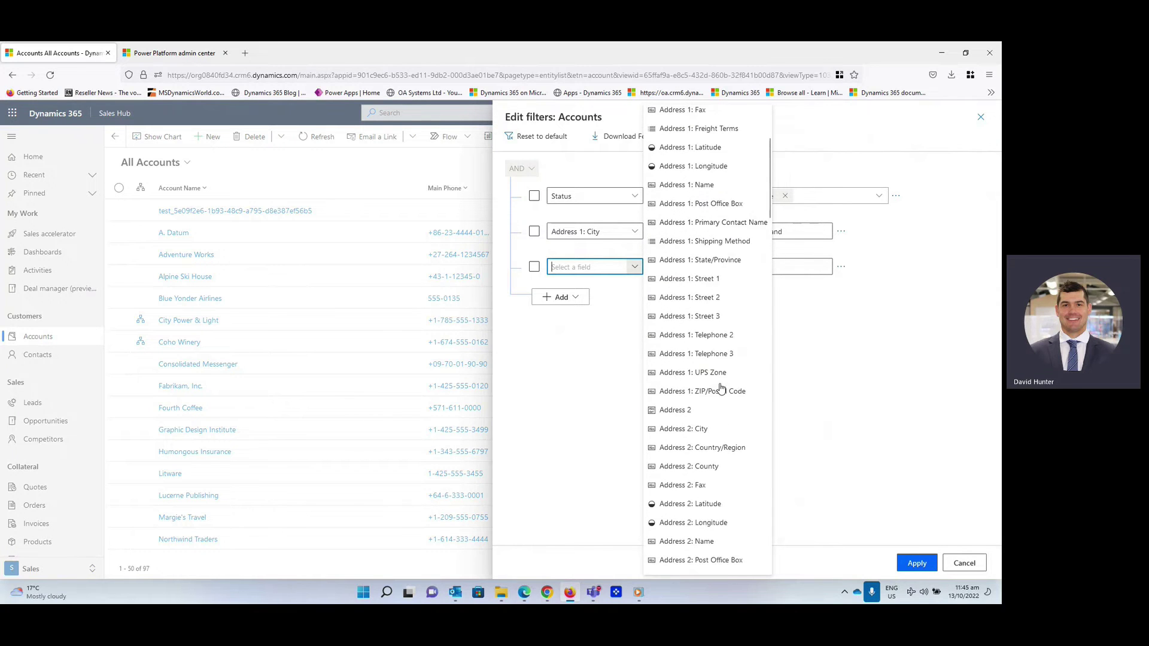
pyautogui.click(593, 348)
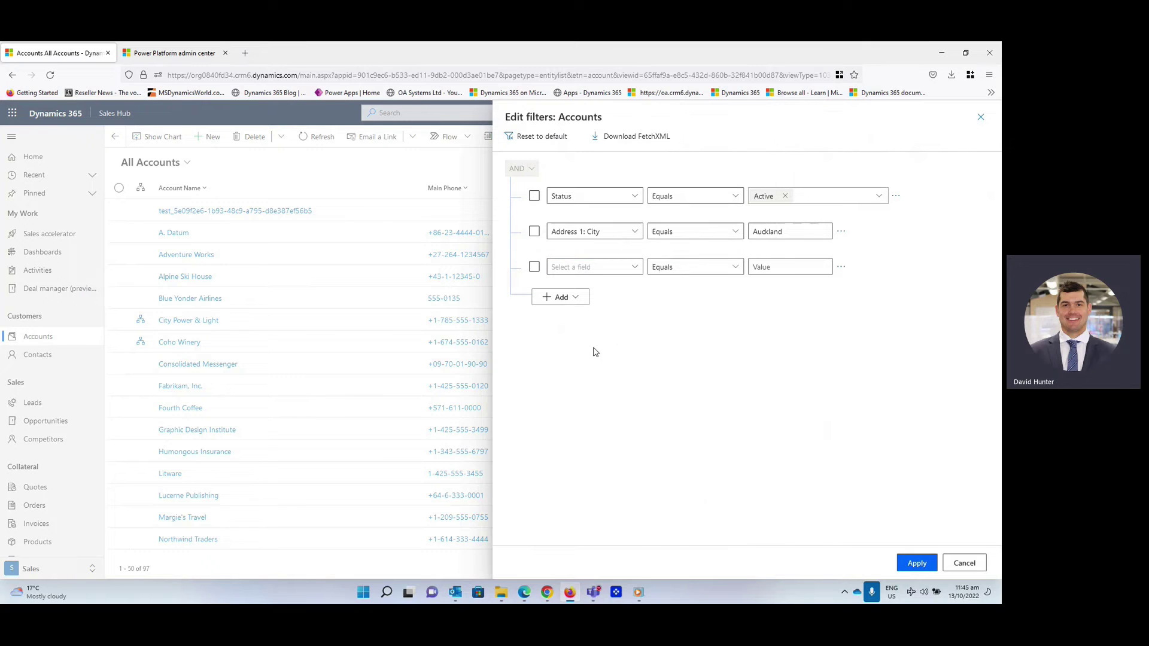
pyautogui.click(736, 268)
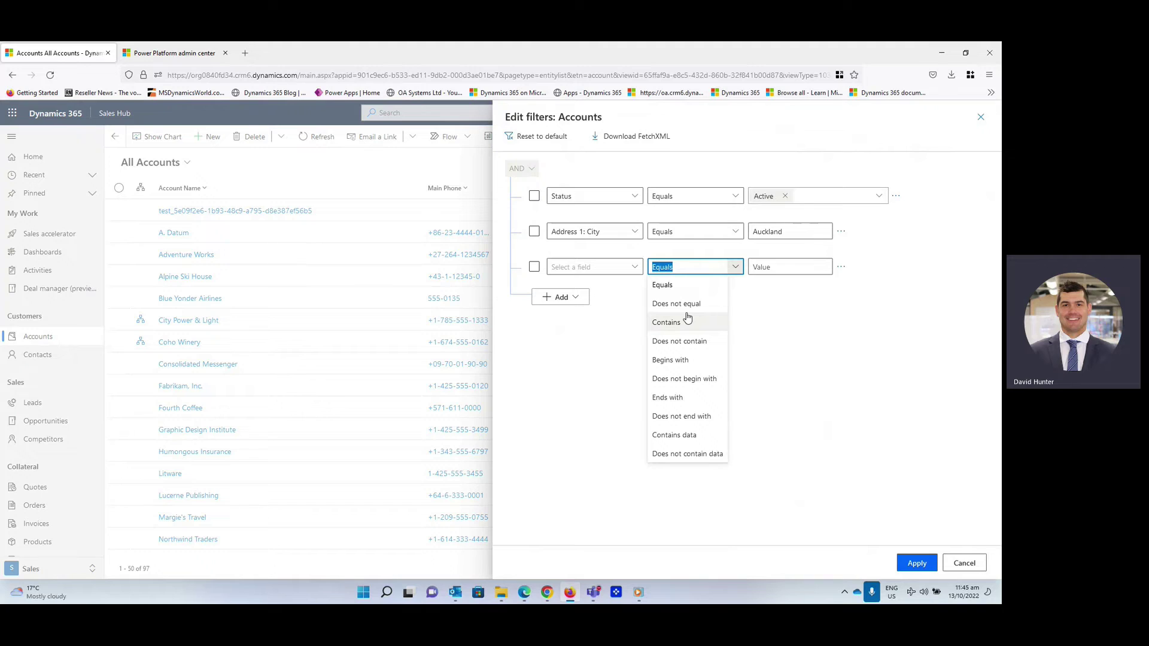
pyautogui.click(776, 312)
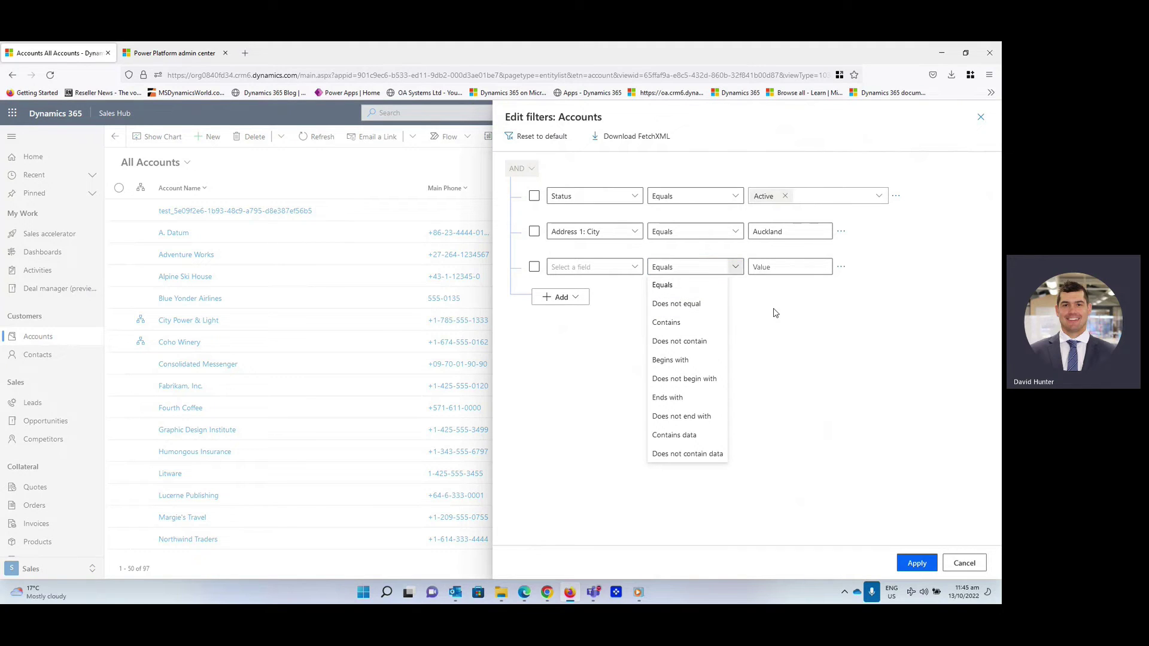
pyautogui.click(841, 269)
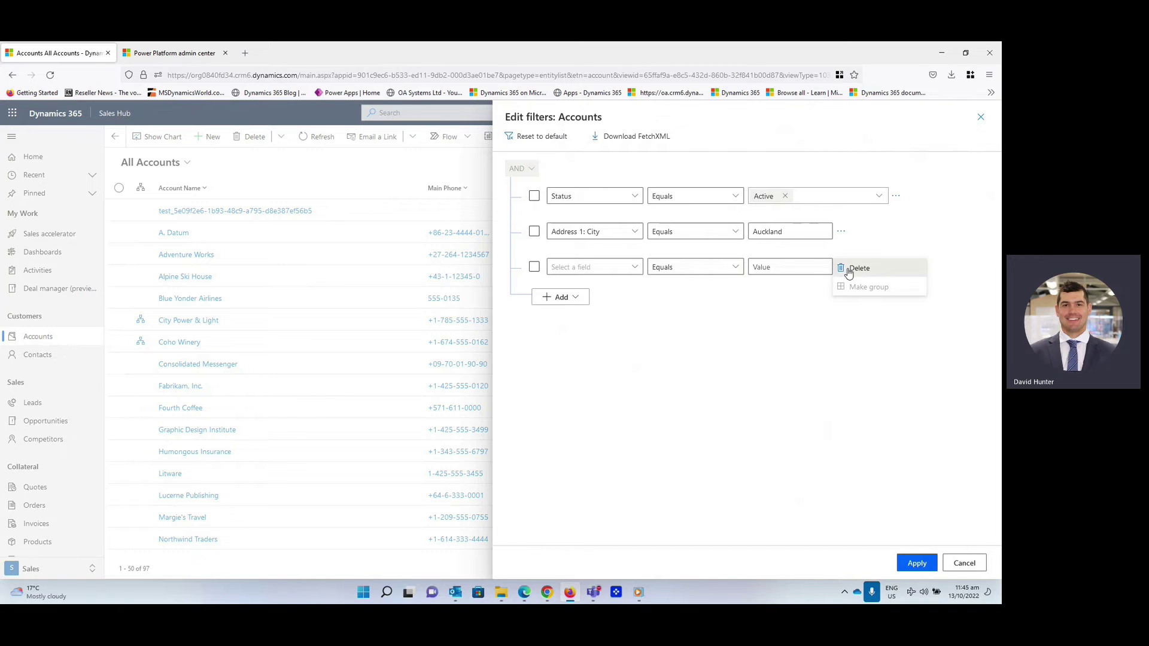
pyautogui.click(849, 274)
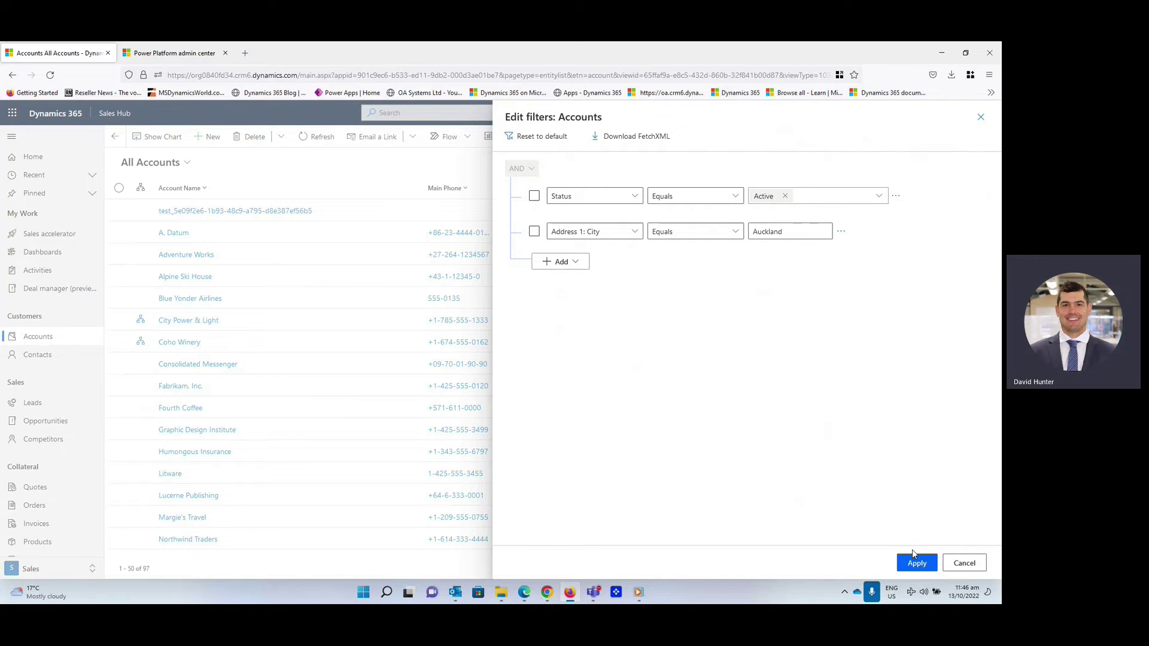
pyautogui.click(917, 565)
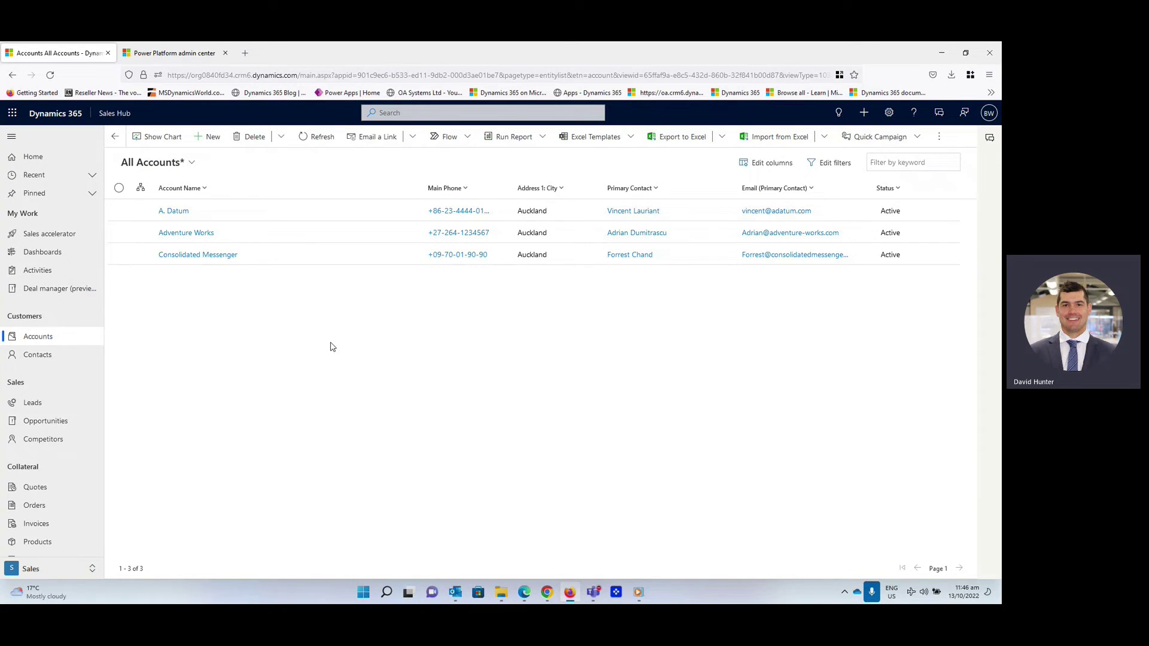
# - In Edit columns, move Email (Primary Contact) below Status and apply the new order
pyautogui.click(758, 166)
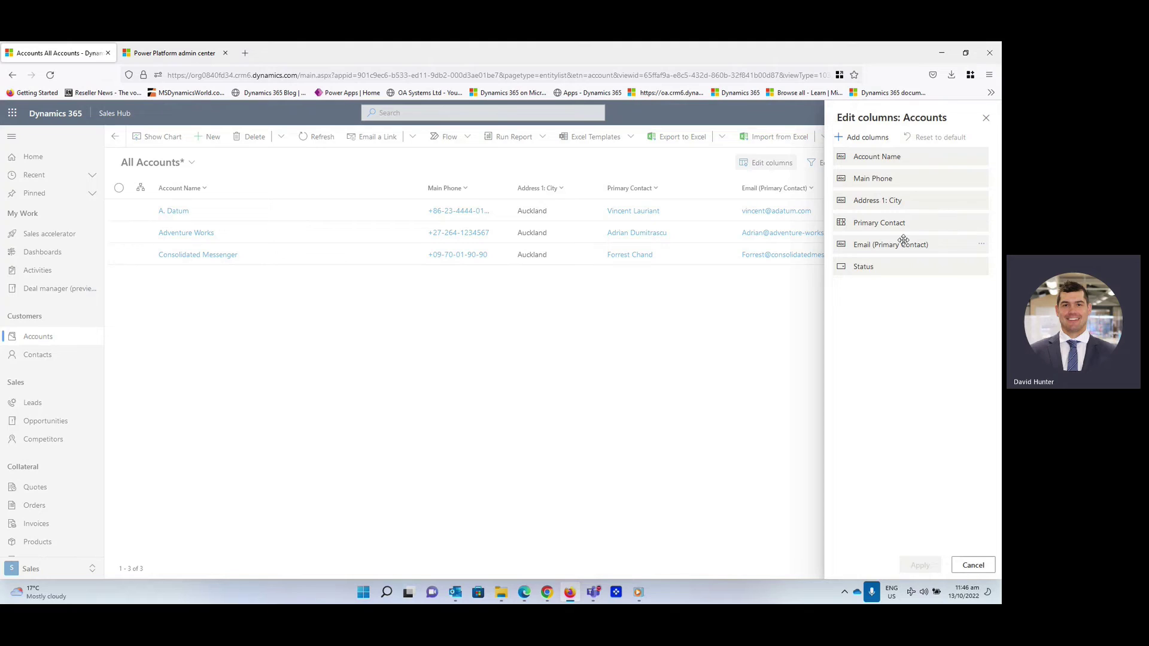
pyautogui.moveTo(900, 246); pyautogui.dragTo(900, 271)
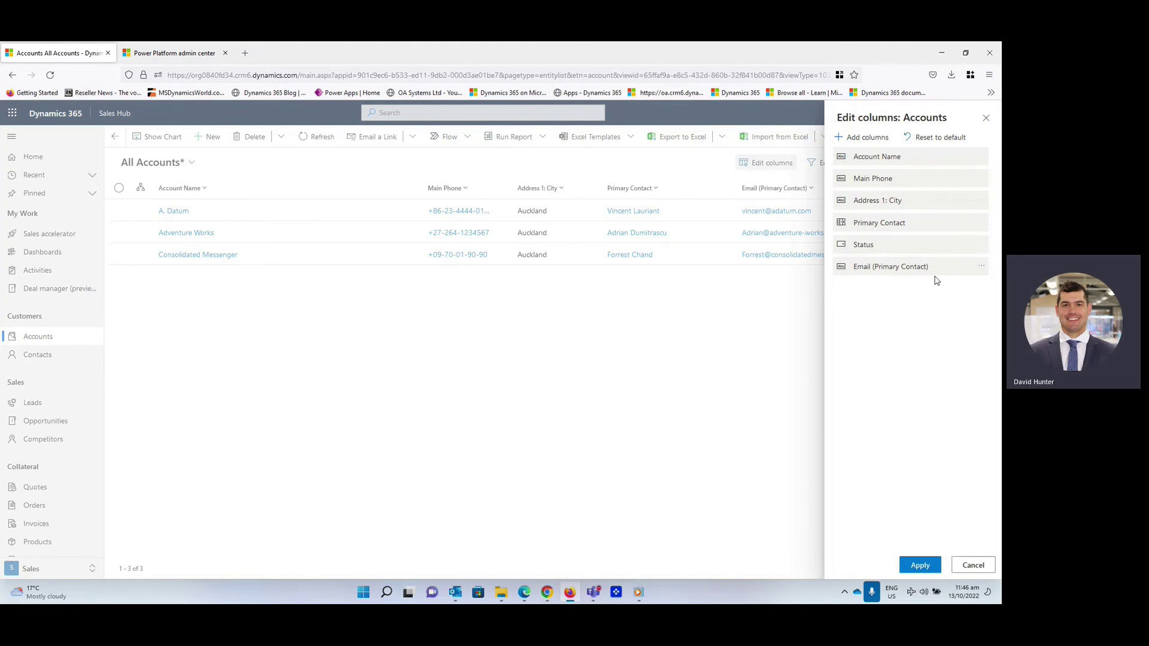
pyautogui.click(922, 566)
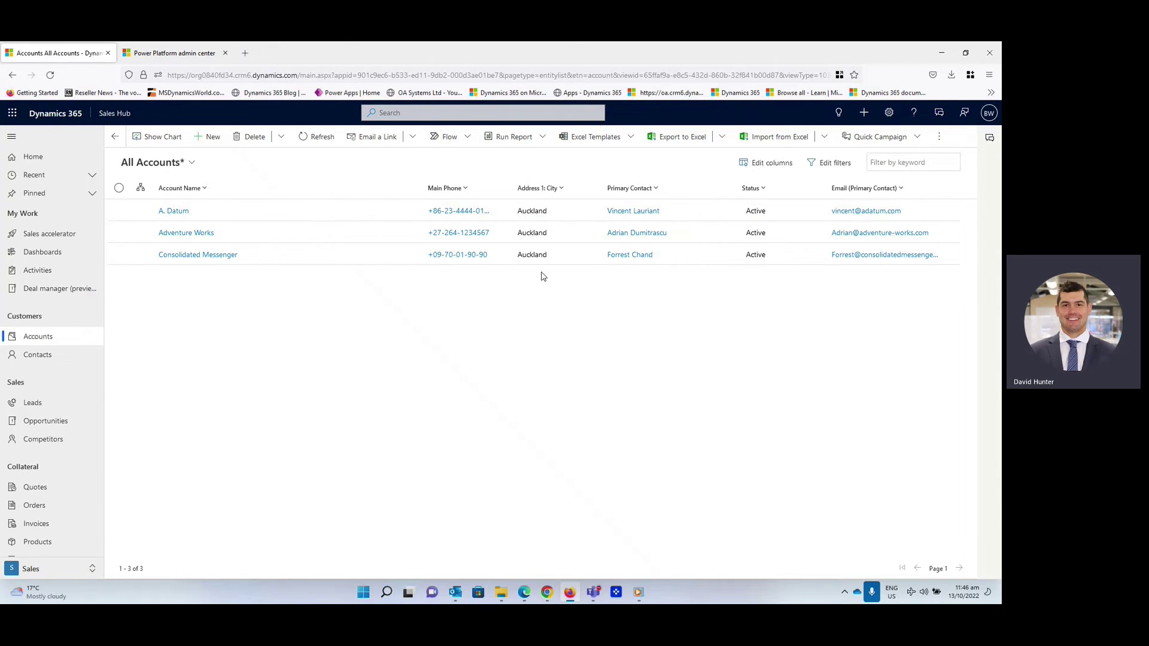
pyautogui.click(193, 165)
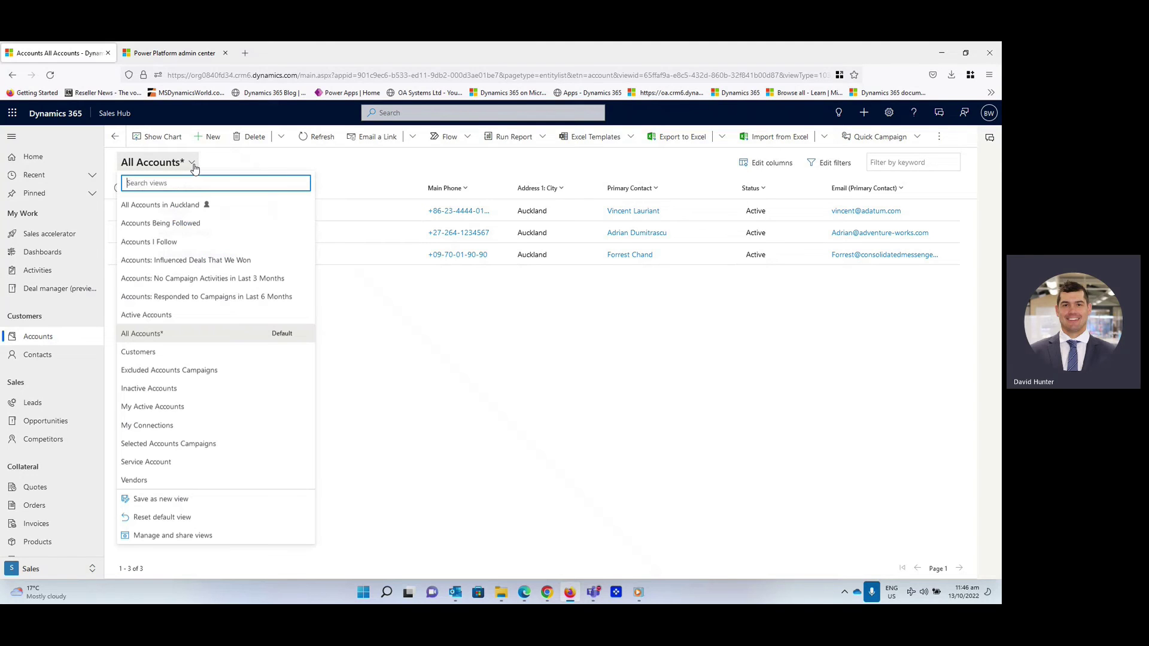
# - Save the filtered list as a new view named 'All Accounts in Auckland'
pyautogui.click(153, 503)
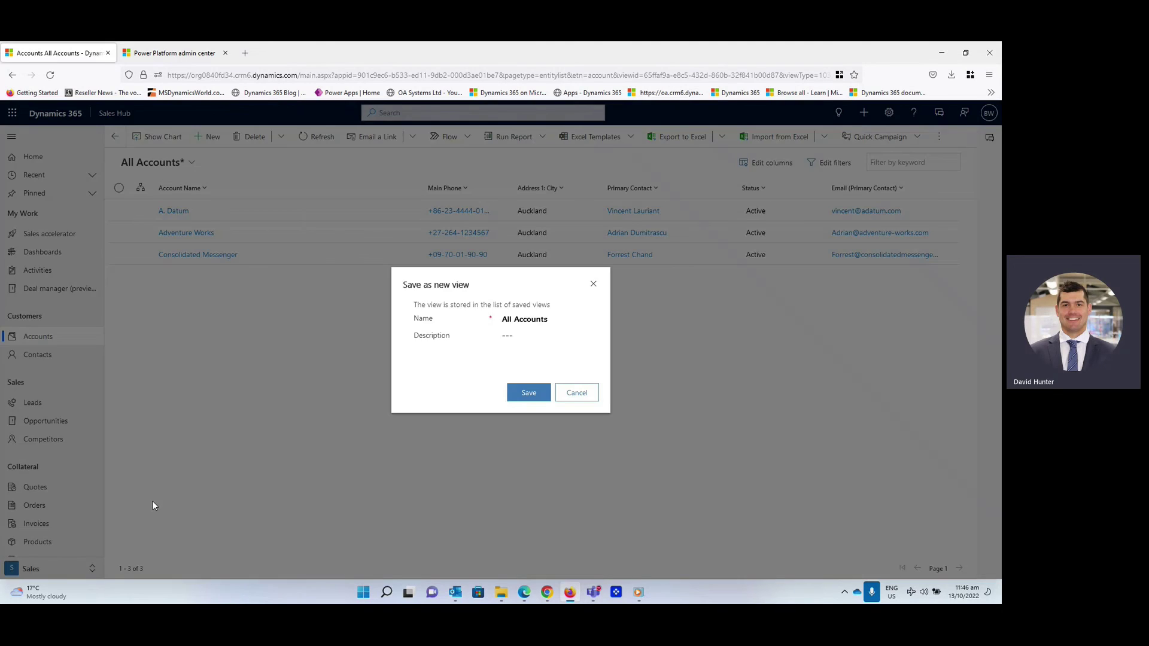
pyautogui.click(587, 317)
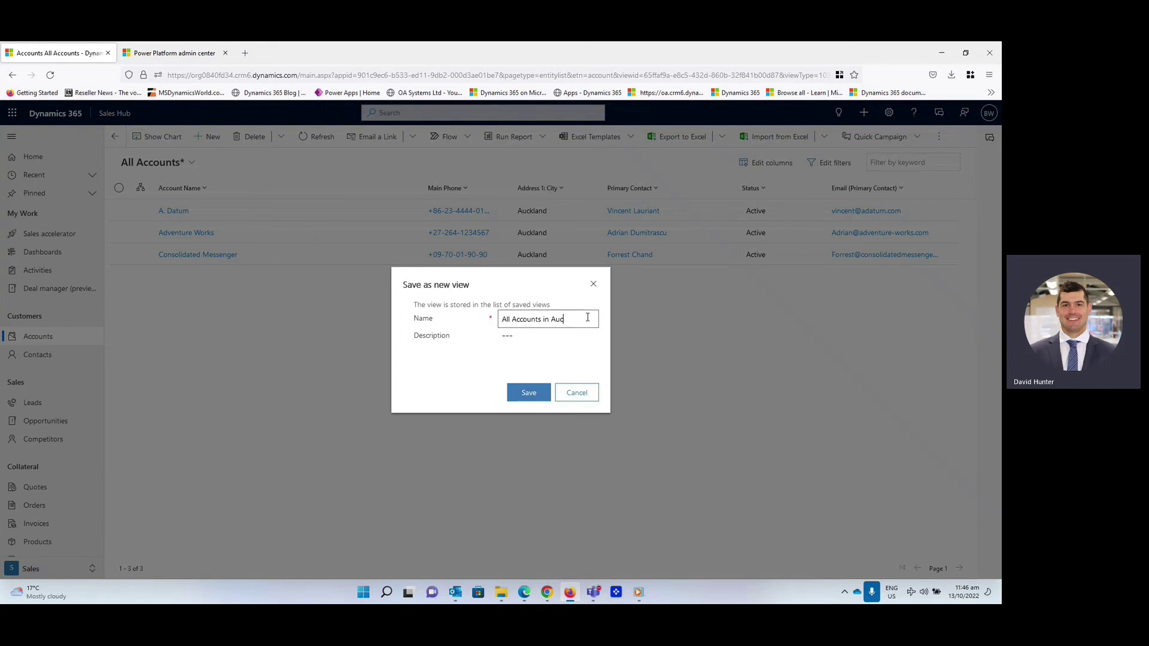
pyautogui.write('kla')
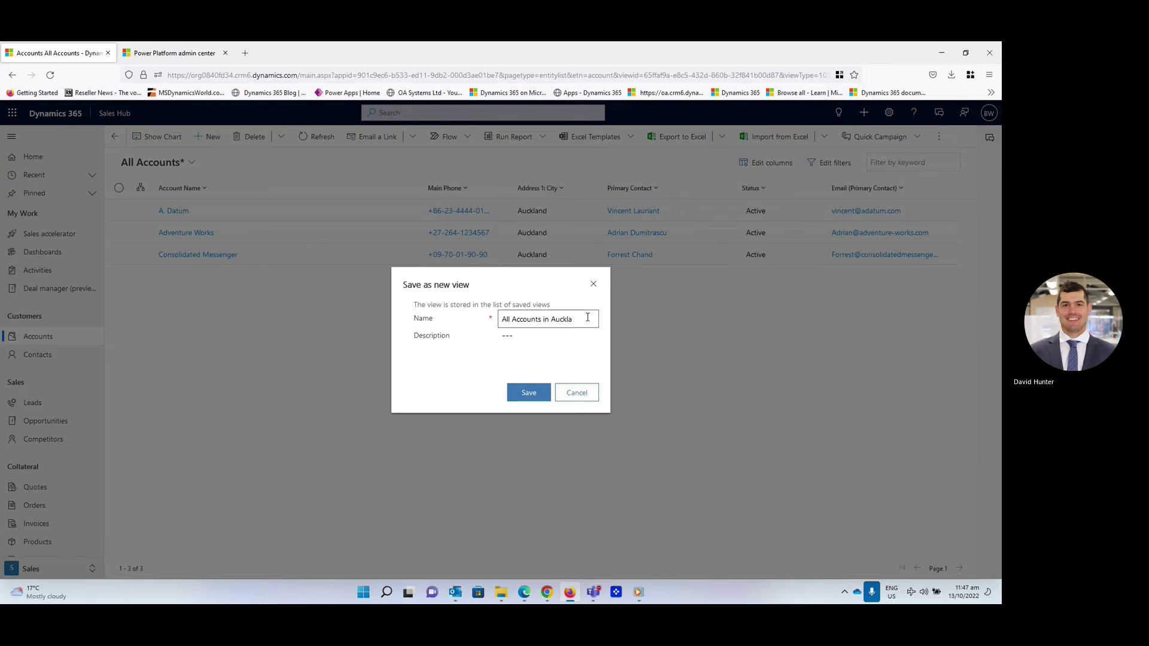
pyautogui.write('nd')
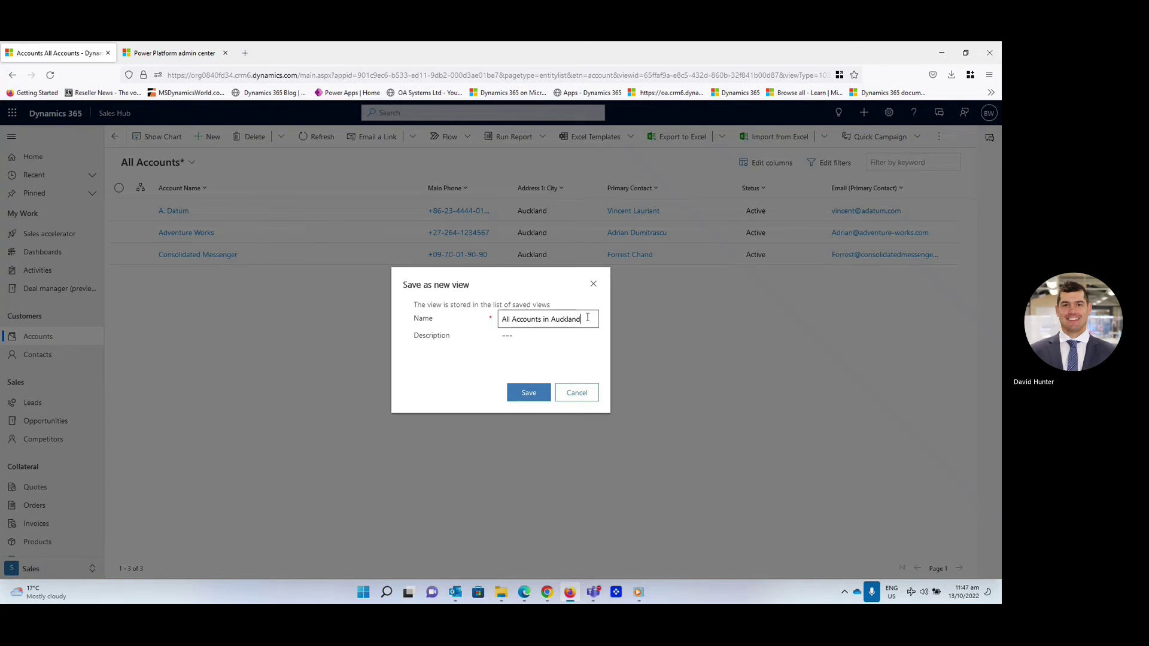
pyautogui.click(523, 393)
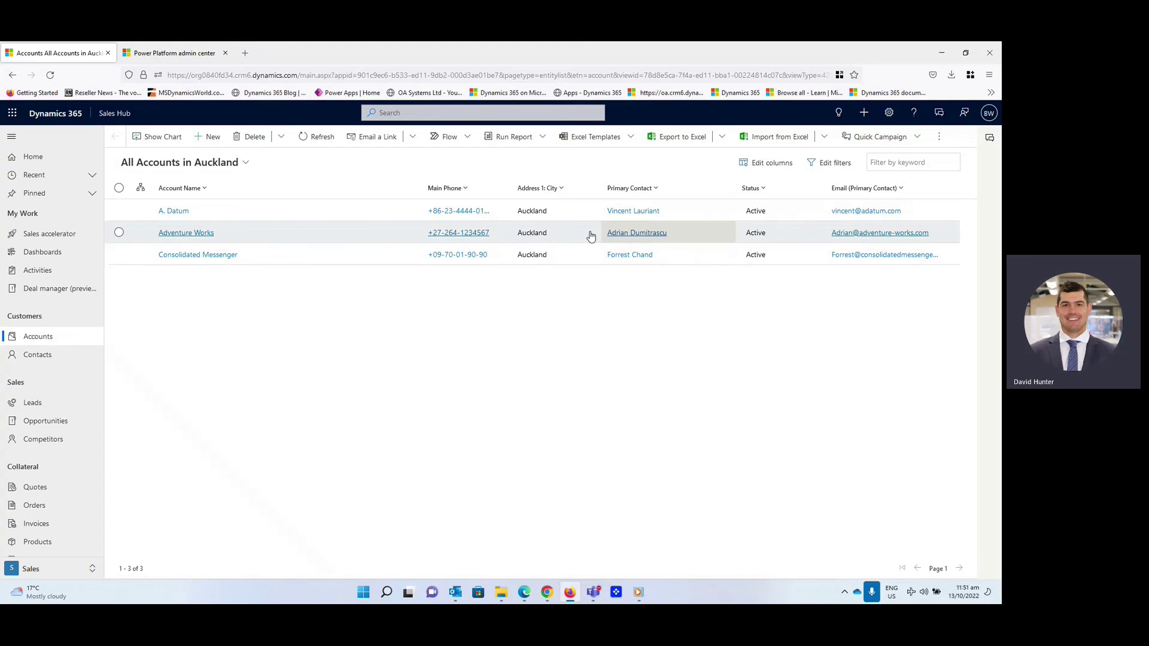
# - Open Manage and share views, showing then re-hiding the Inactive Accounts view
pyautogui.click(246, 163)
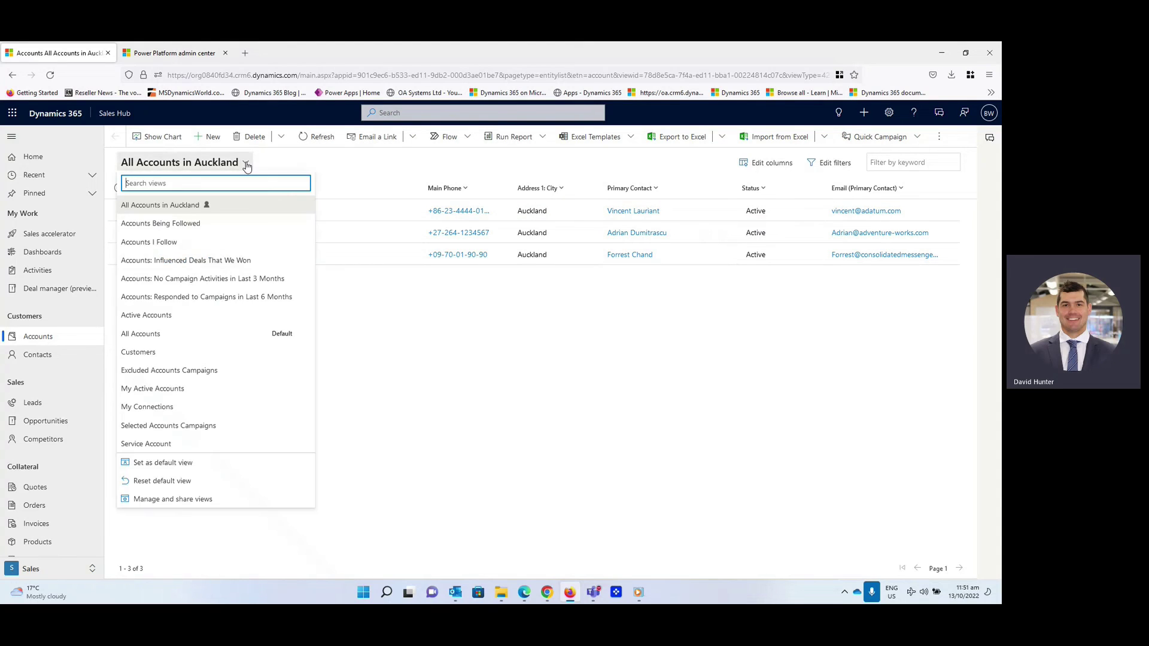
pyautogui.click(177, 500)
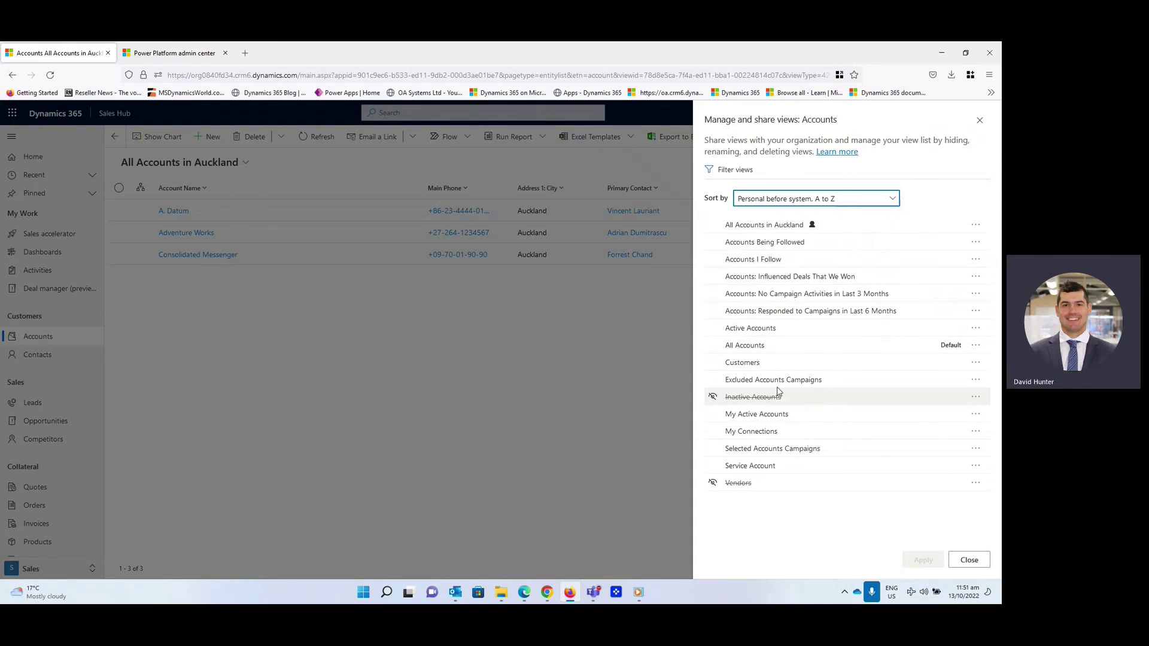
pyautogui.click(975, 397)
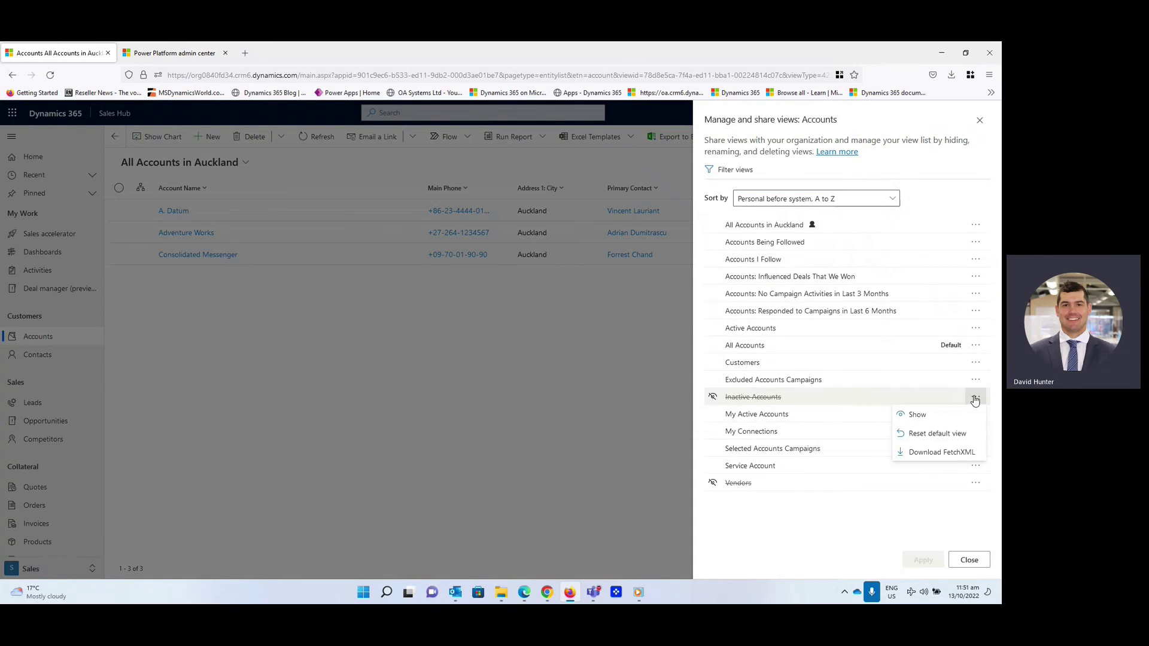
pyautogui.click(917, 415)
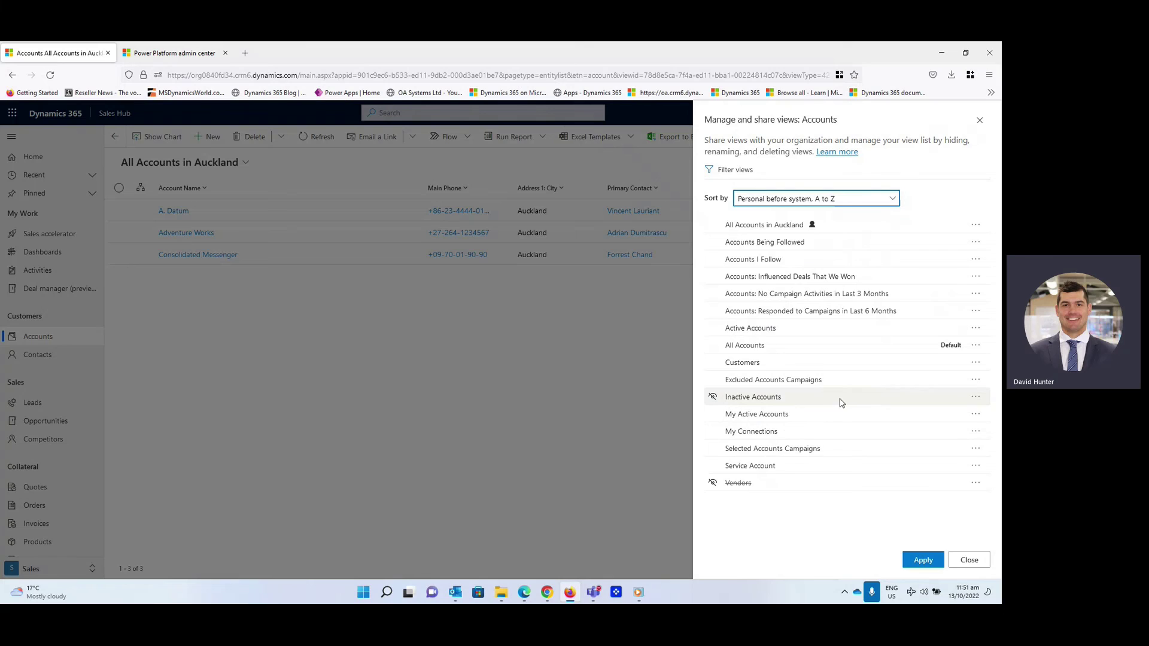
pyautogui.click(976, 397)
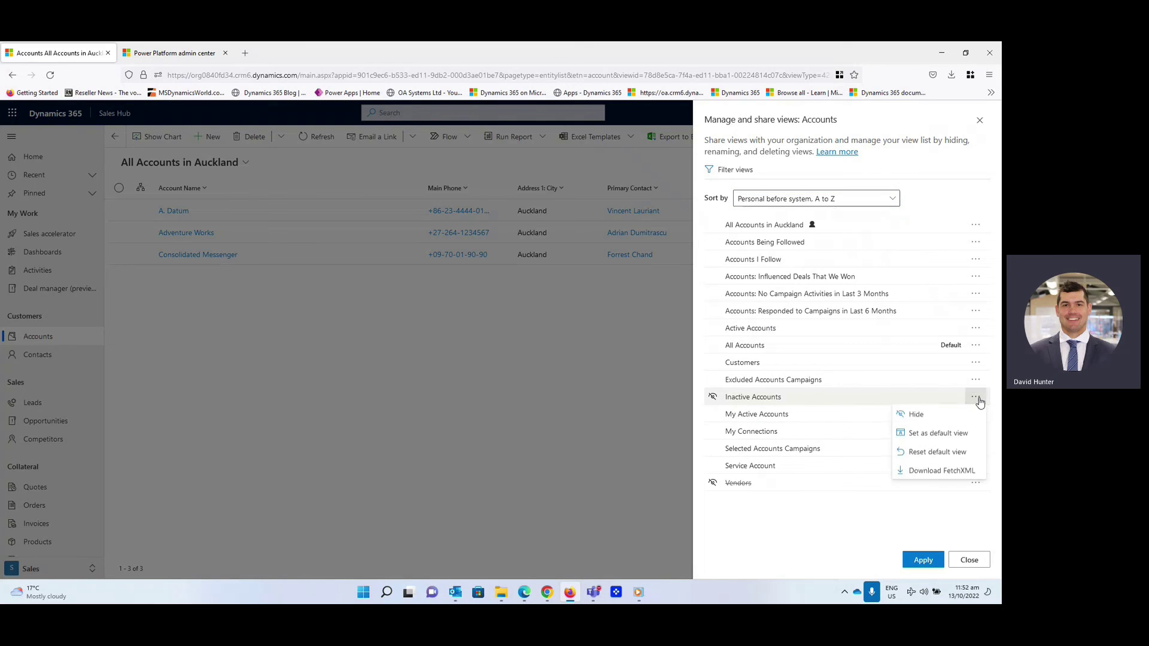
pyautogui.click(953, 417)
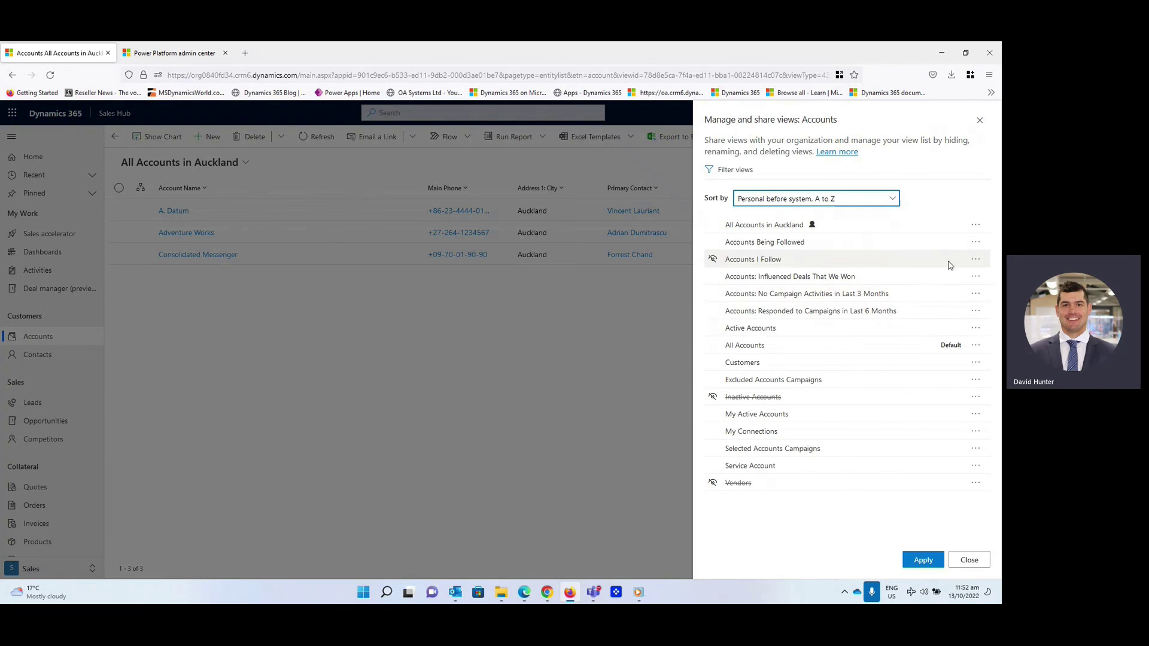
# - Start sharing the All Accounts in Auckland view and add the sample-data user
pyautogui.click(978, 226)
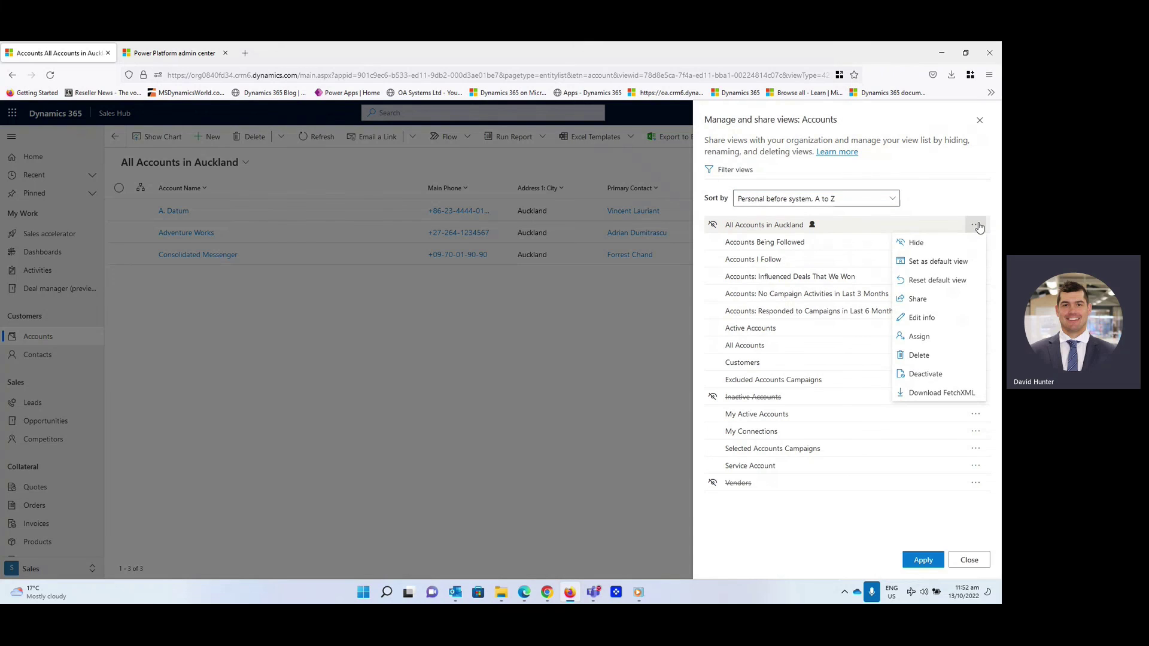
pyautogui.click(940, 308)
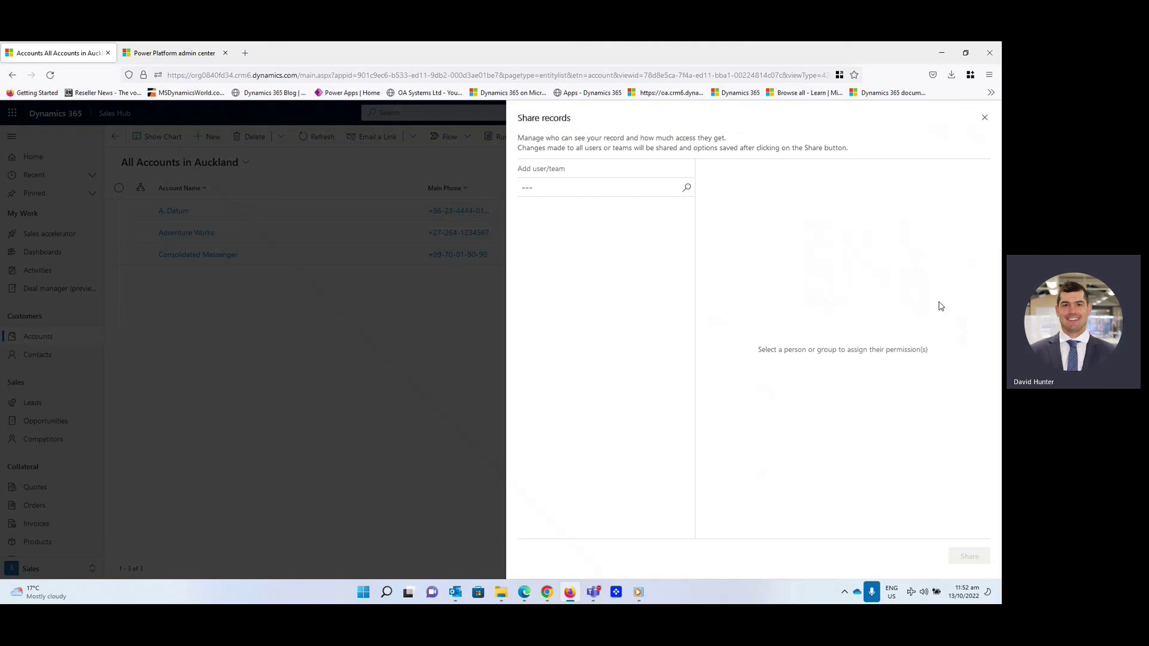
pyautogui.click(570, 191)
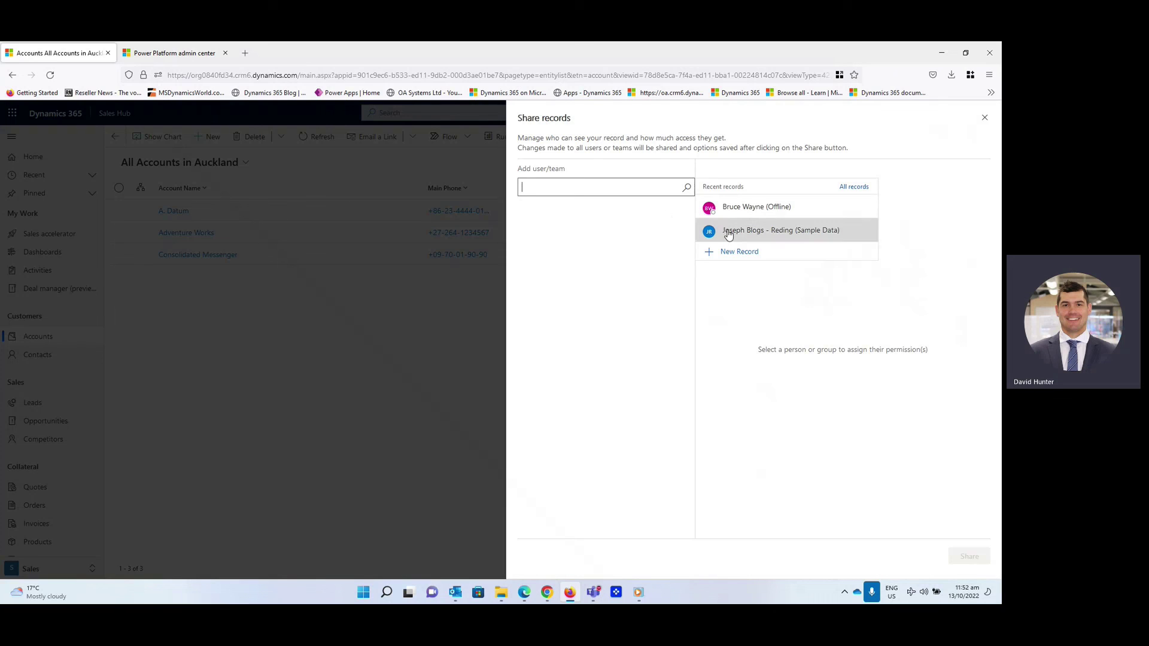
pyautogui.click(799, 238)
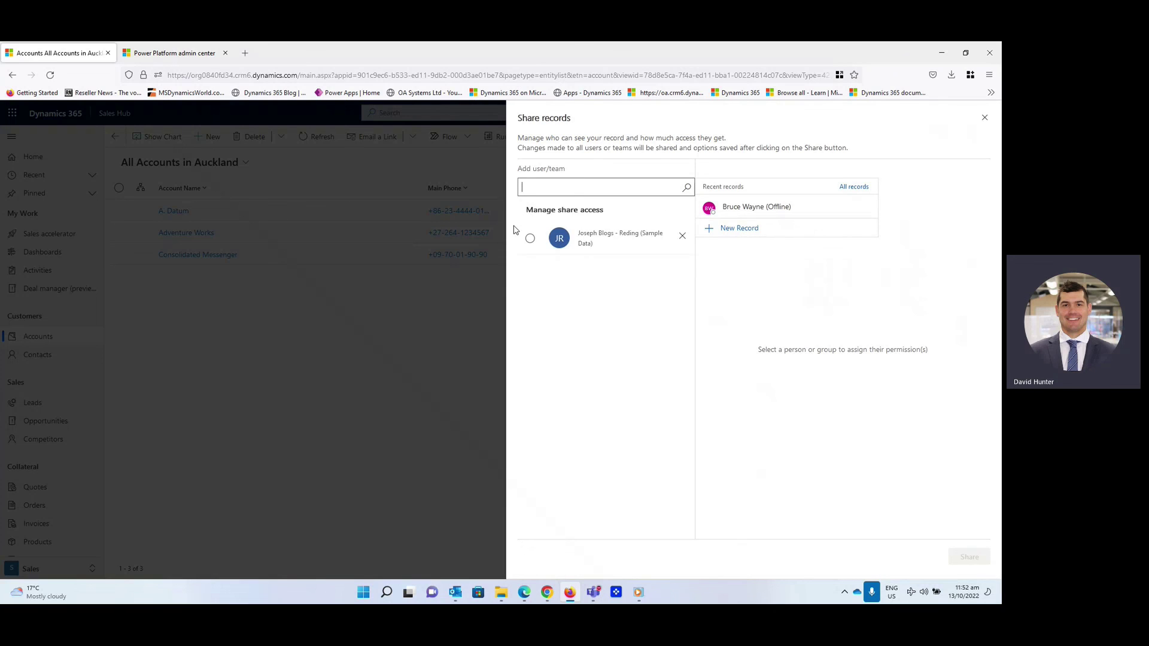
# - Give that user Share permission only, confirm the share, and close the views panel
pyautogui.click(530, 238)
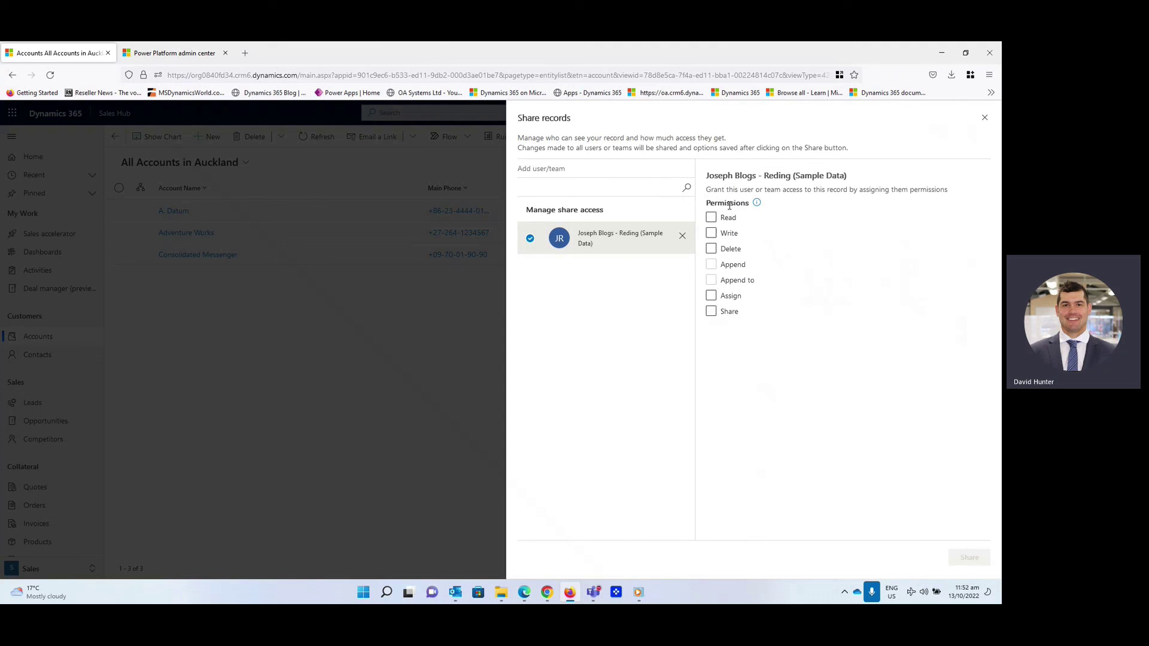
pyautogui.click(758, 297)
pyautogui.click(717, 295)
pyautogui.click(712, 310)
pyautogui.click(985, 118)
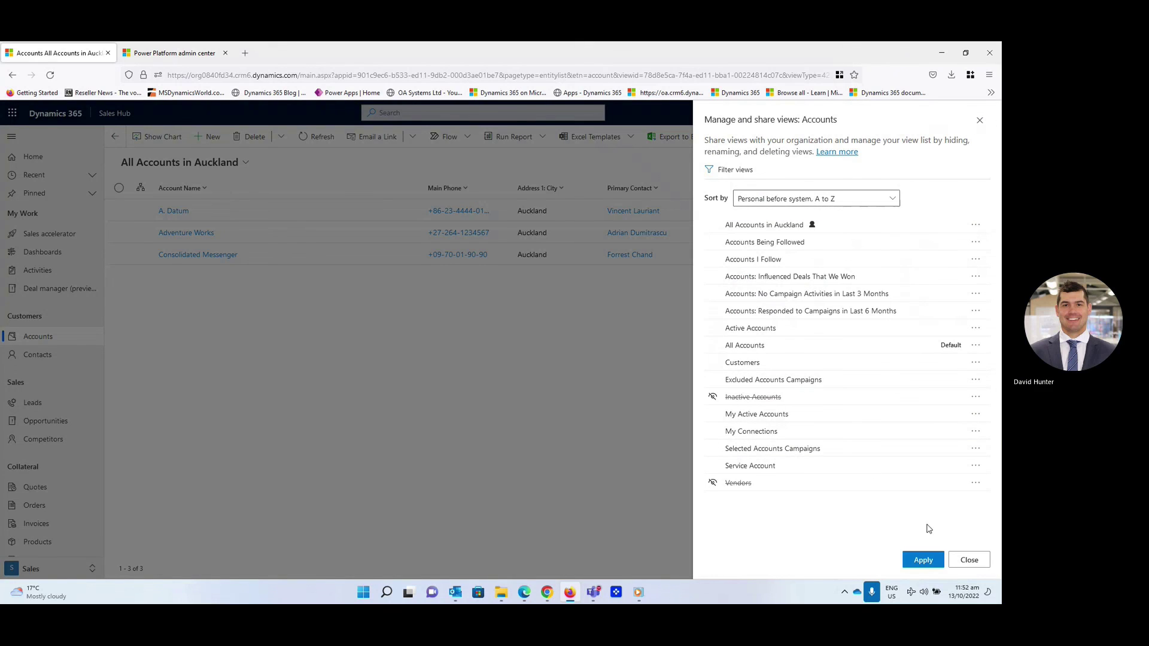
pyautogui.click(927, 561)
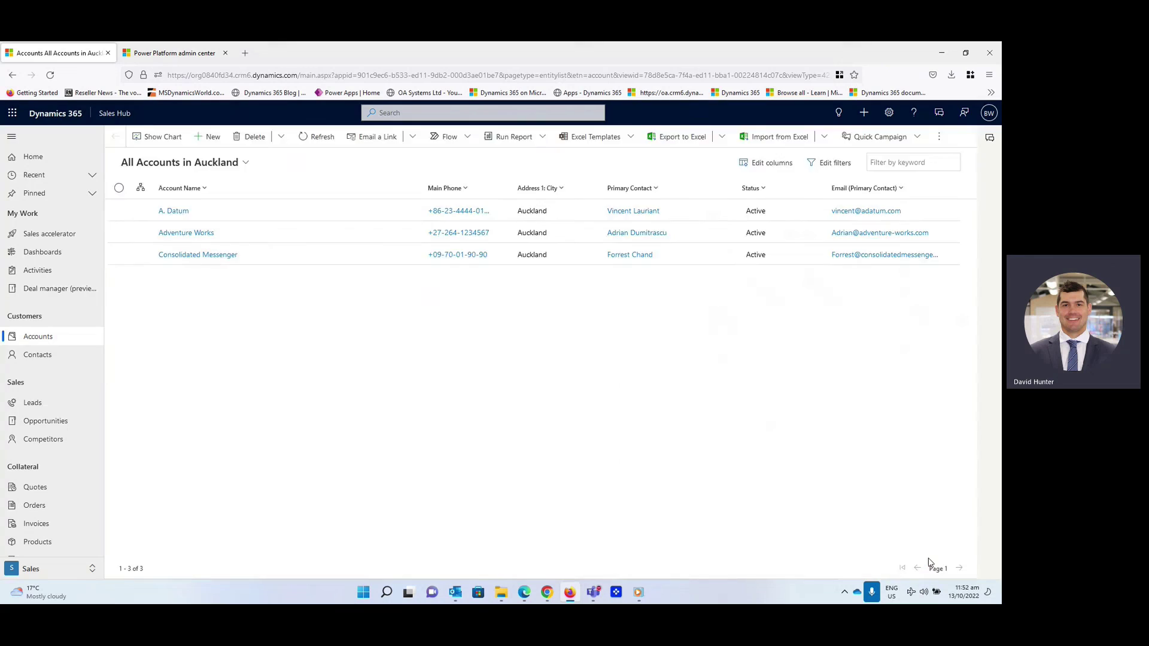